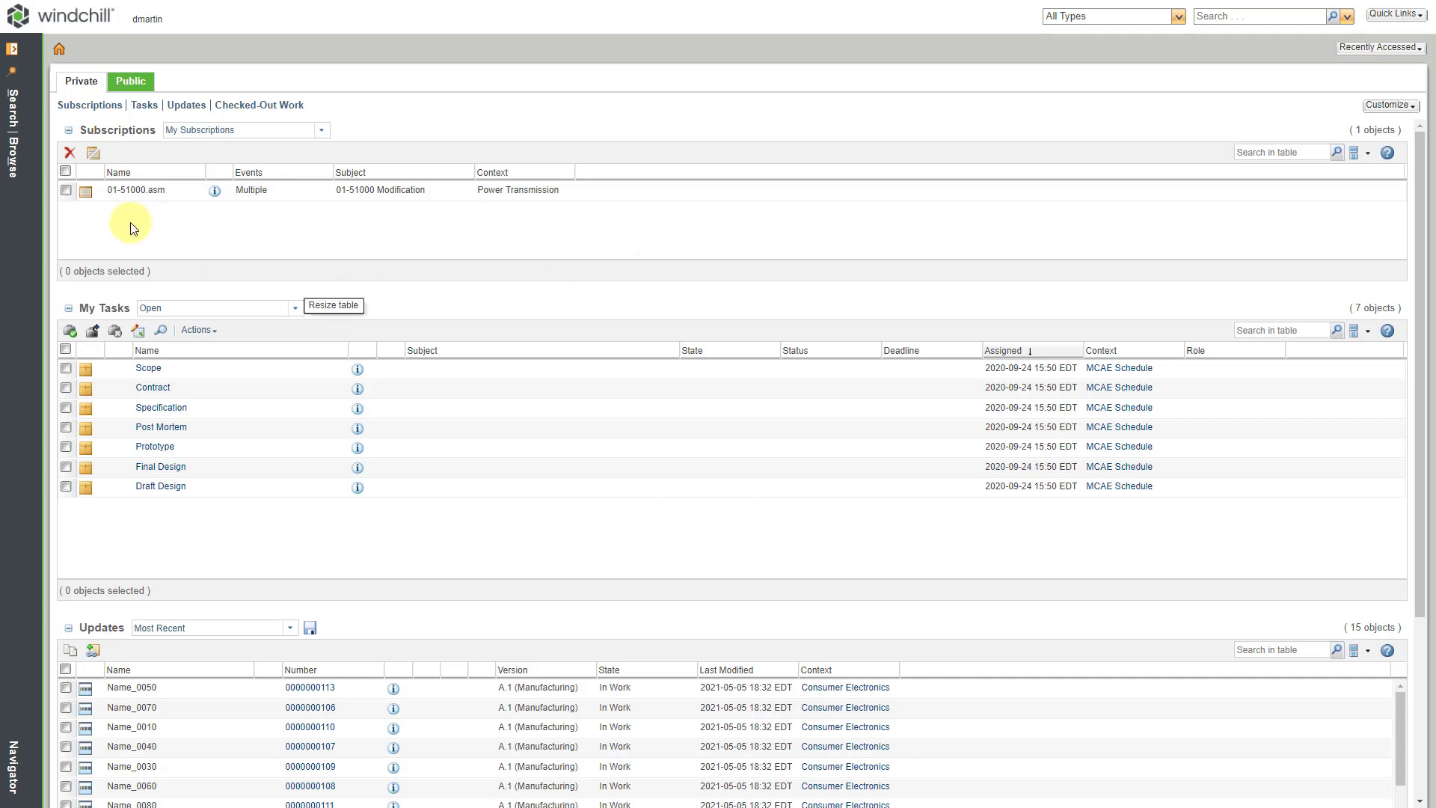
Start a new library named 'Manufacturing Library' using the MPMLink General Library template
{"action": "left_click", "coordinate": [13, 171]}
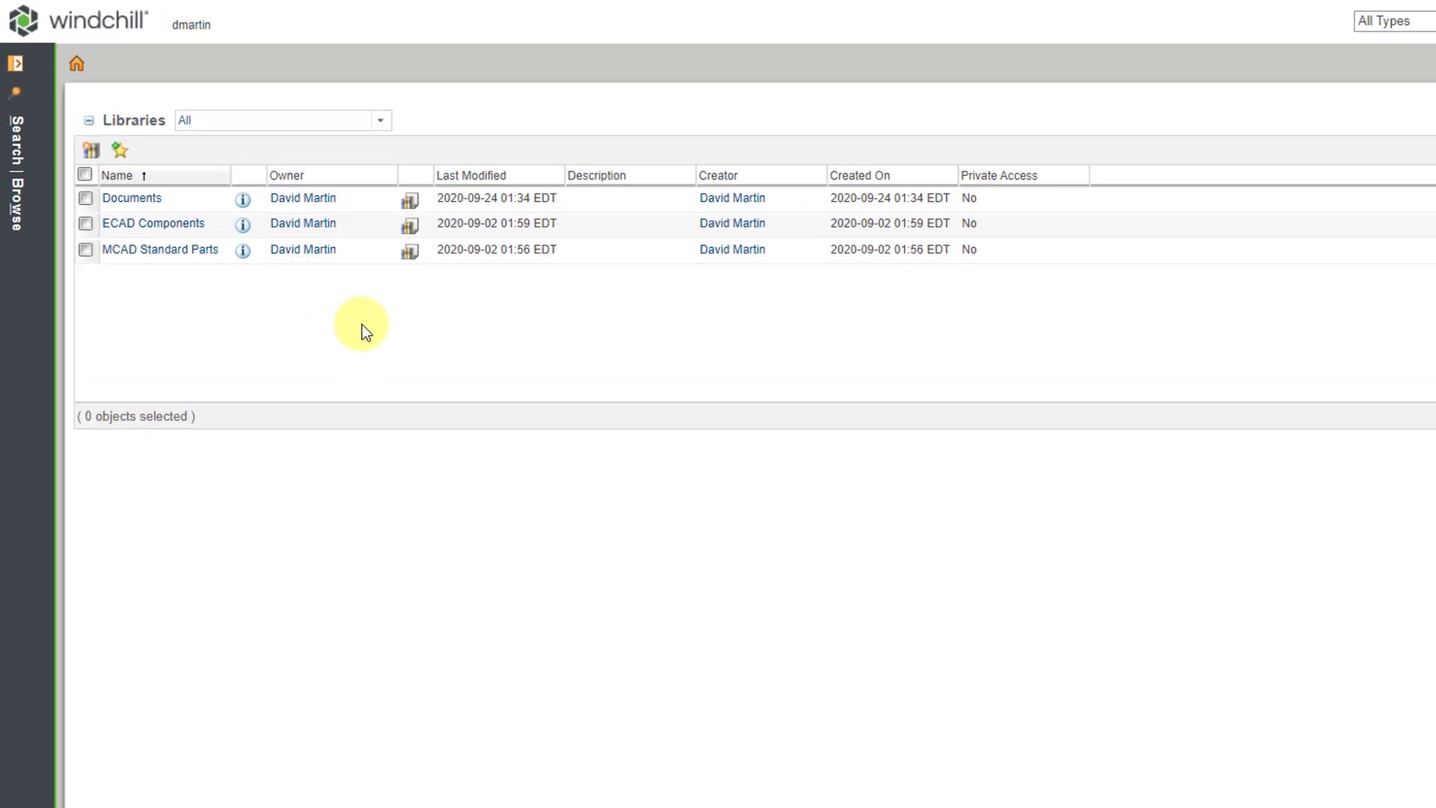
{"action": "left_click", "coordinate": [91, 152]}
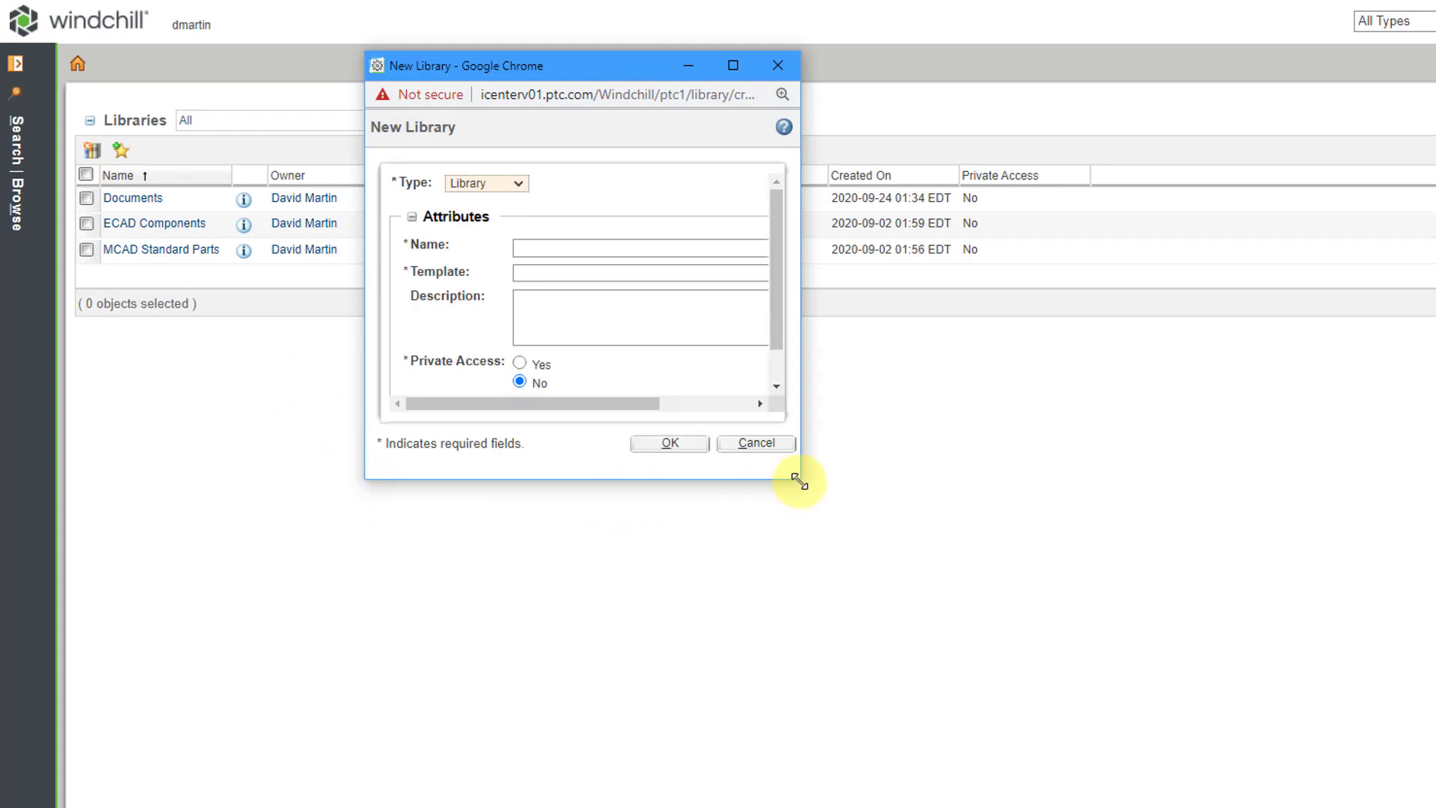
{"action": "left_click_drag", "start_coordinate": [795, 478], "coordinate": [1000, 651]}
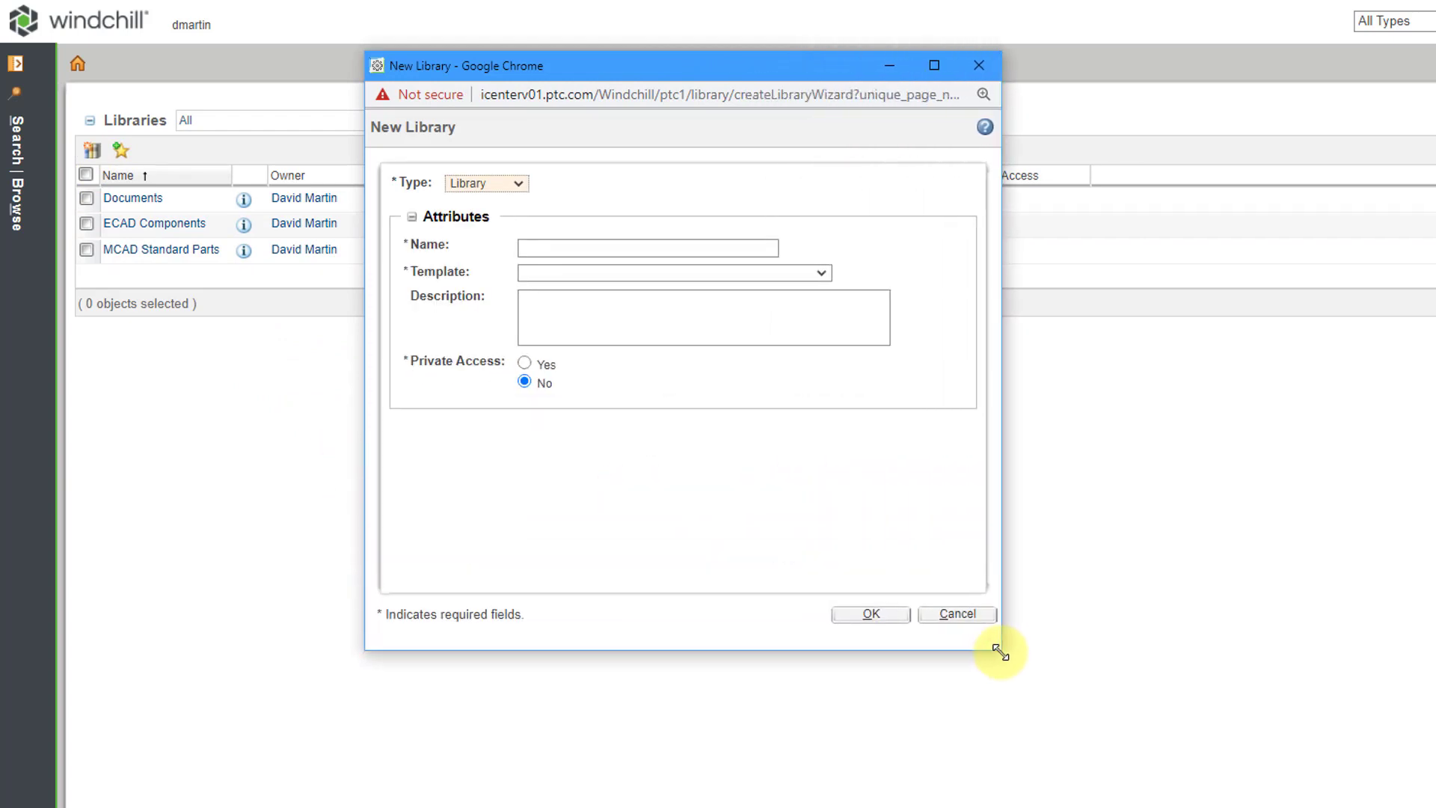
{"action": "left_click", "coordinate": [574, 246]}
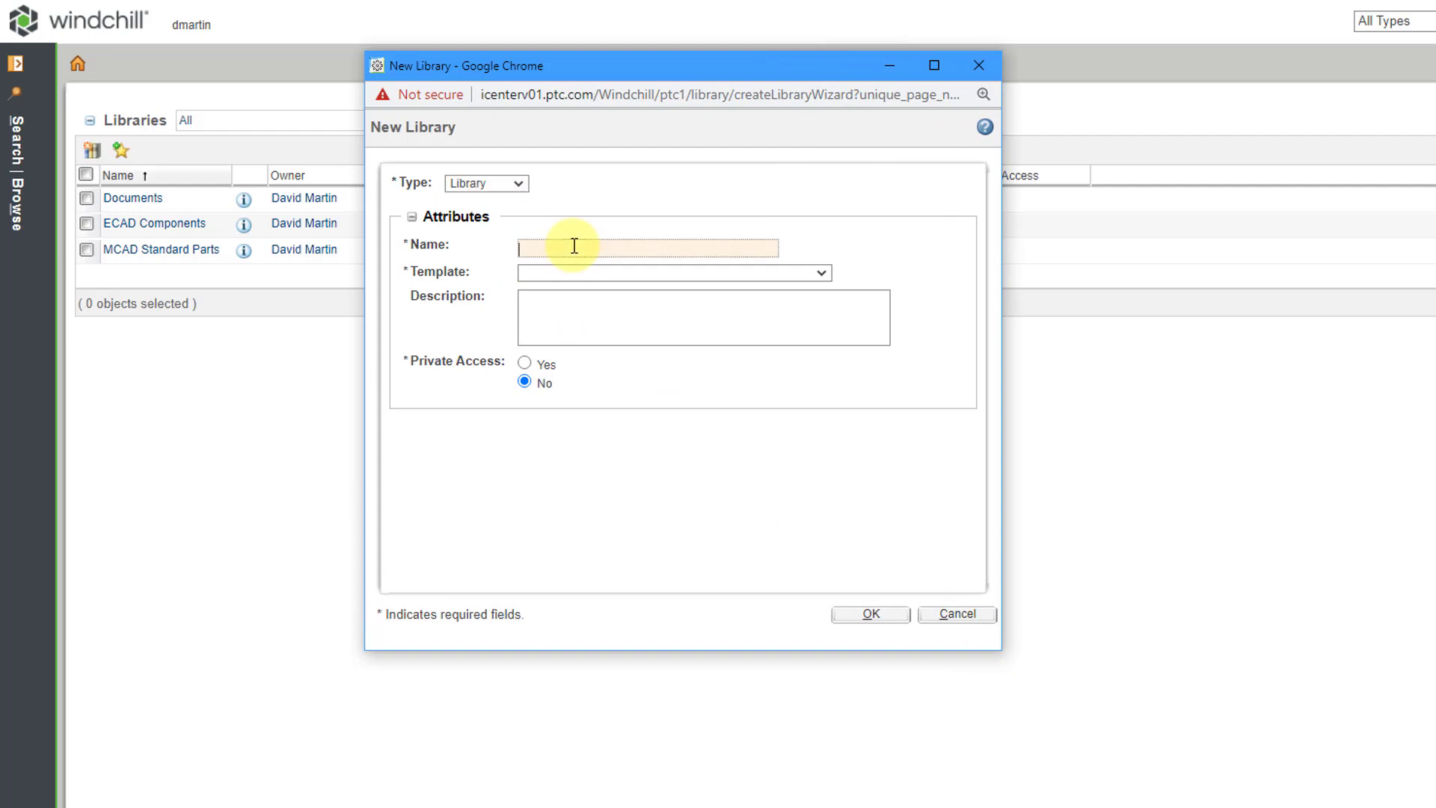
{"action": "type", "text": "Manufacturing Library"}
{"action": "left_click", "coordinate": [657, 275]}
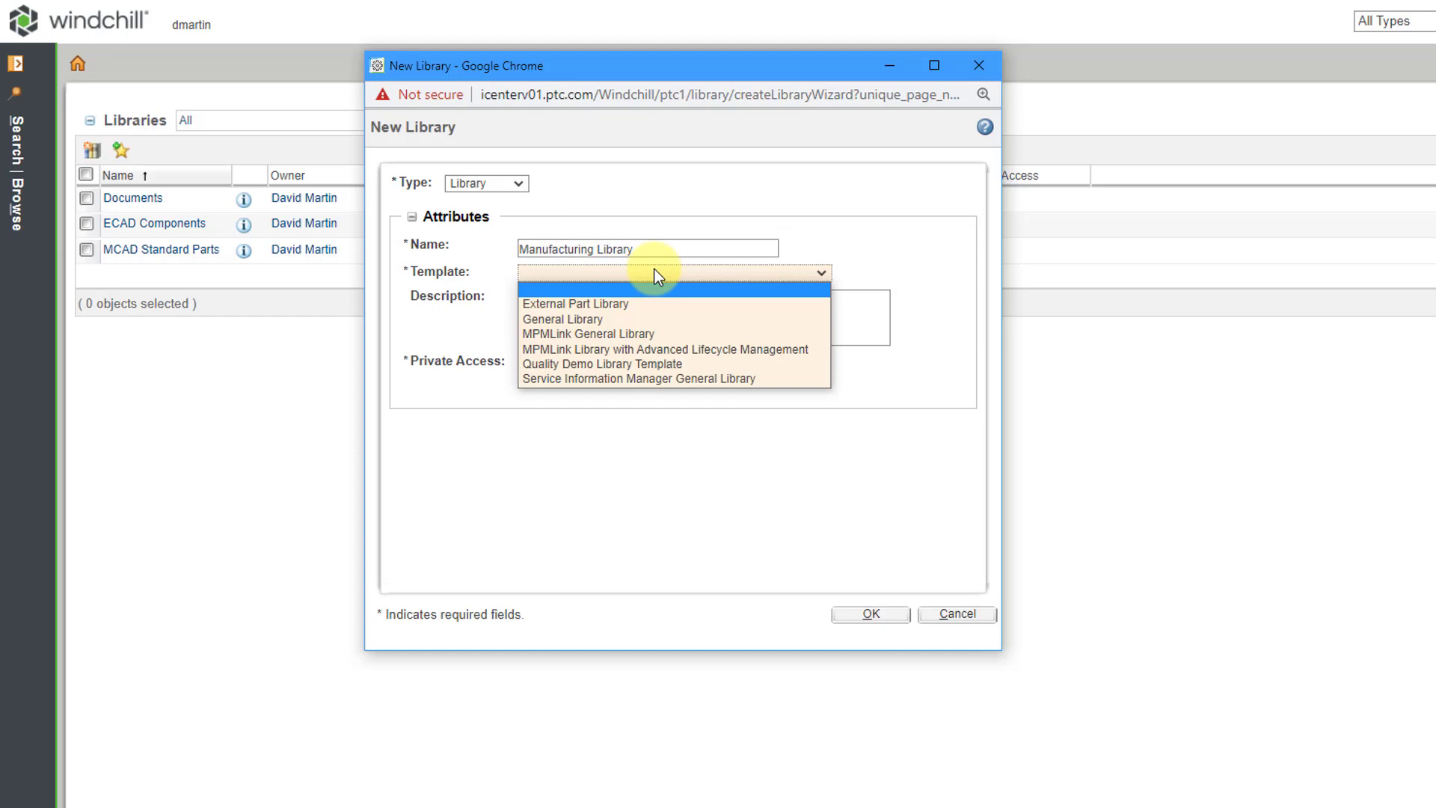
{"action": "left_click", "coordinate": [649, 333]}
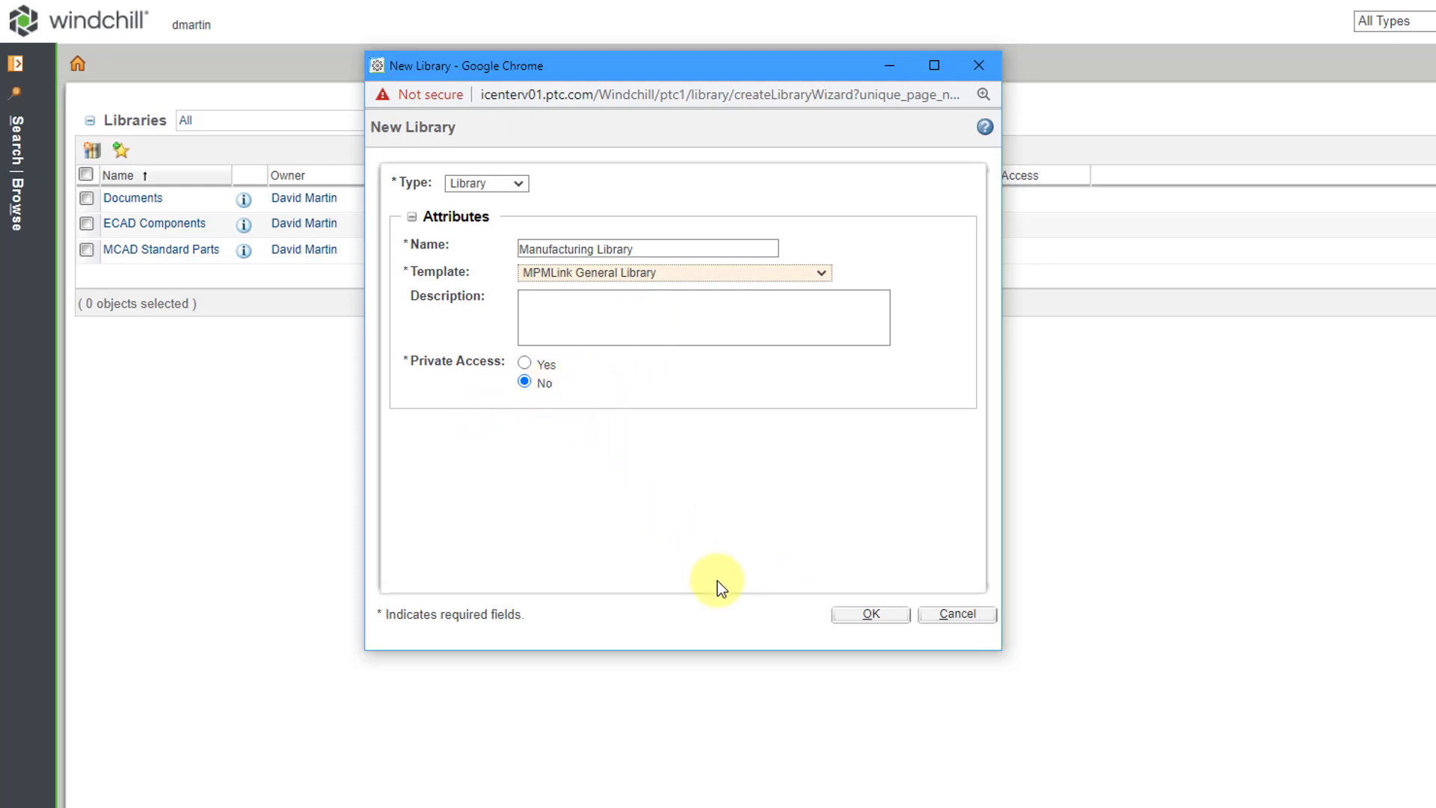
Create the Manufacturing Library with the entered settings
{"action": "left_click", "coordinate": [875, 616]}
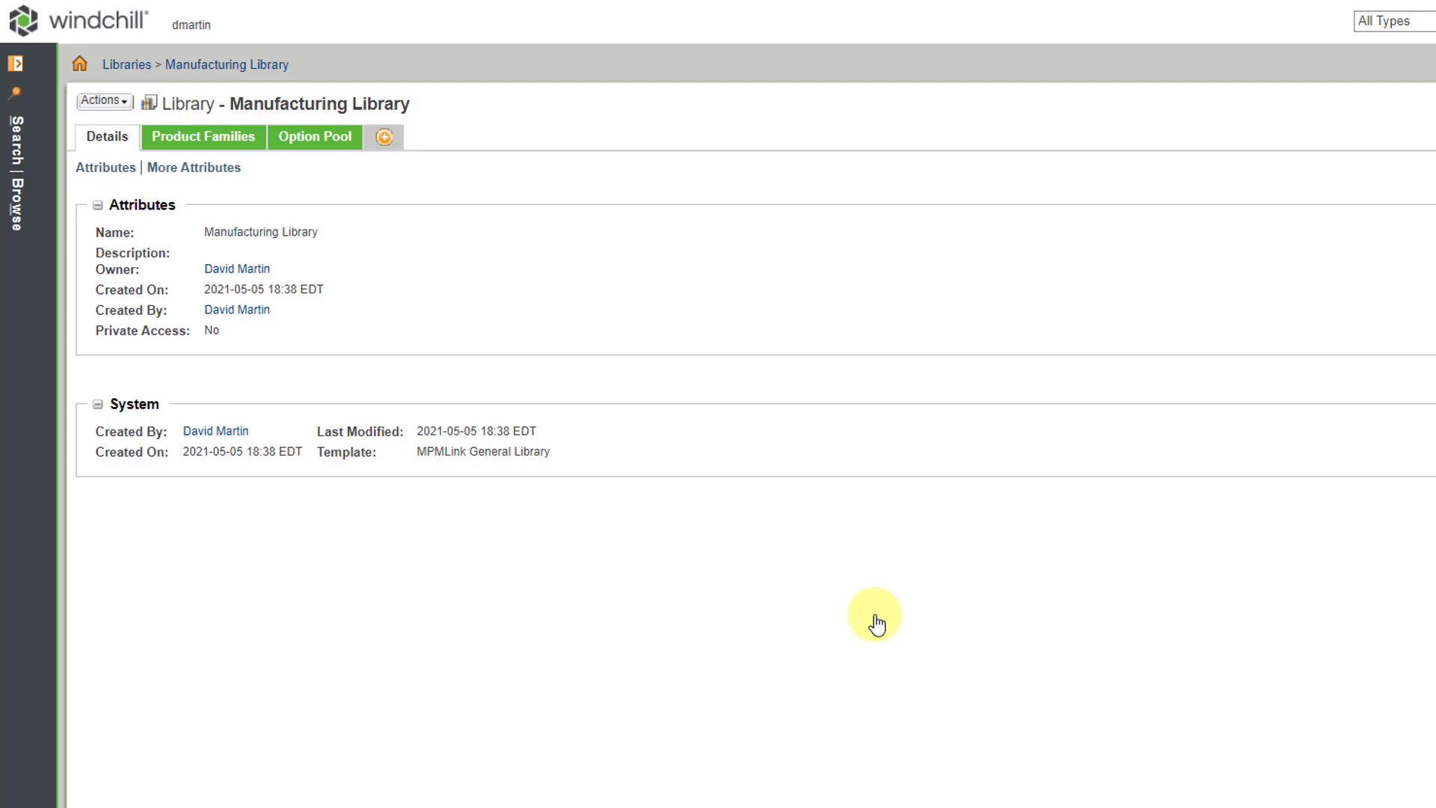
{"action": "left_click", "coordinate": [104, 100]}
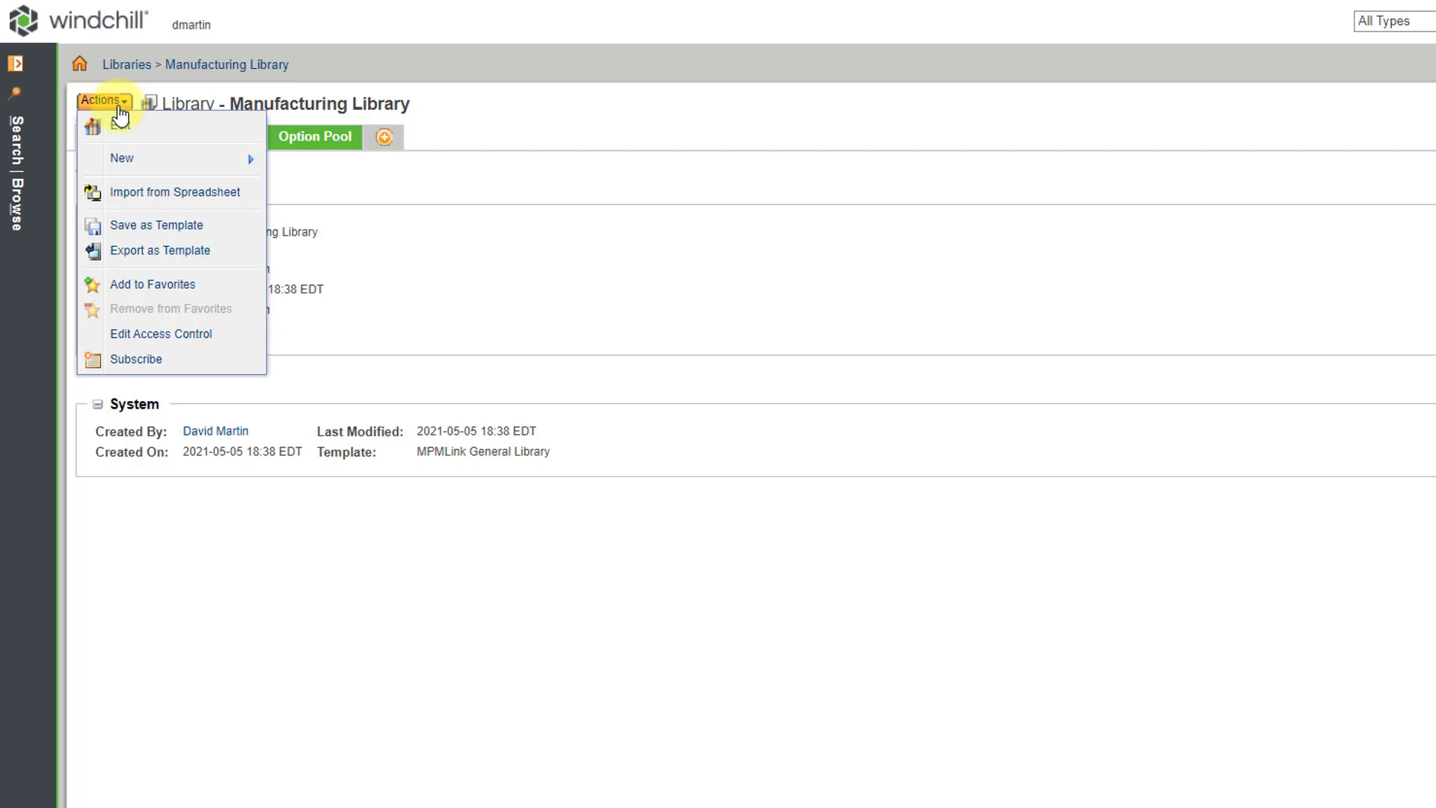
{"action": "mouse_move", "coordinate": [126, 159]}
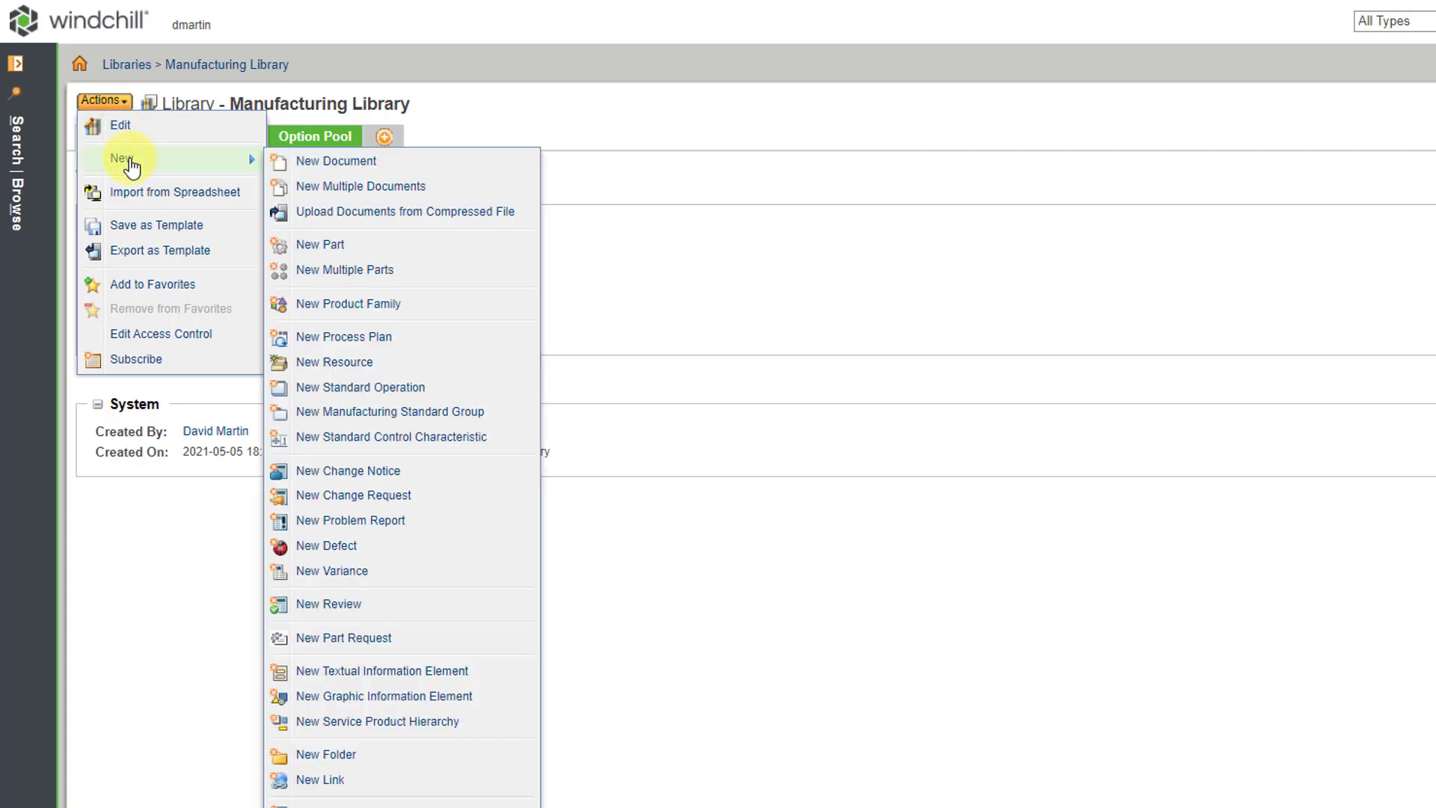
{"action": "left_click", "coordinate": [893, 285]}
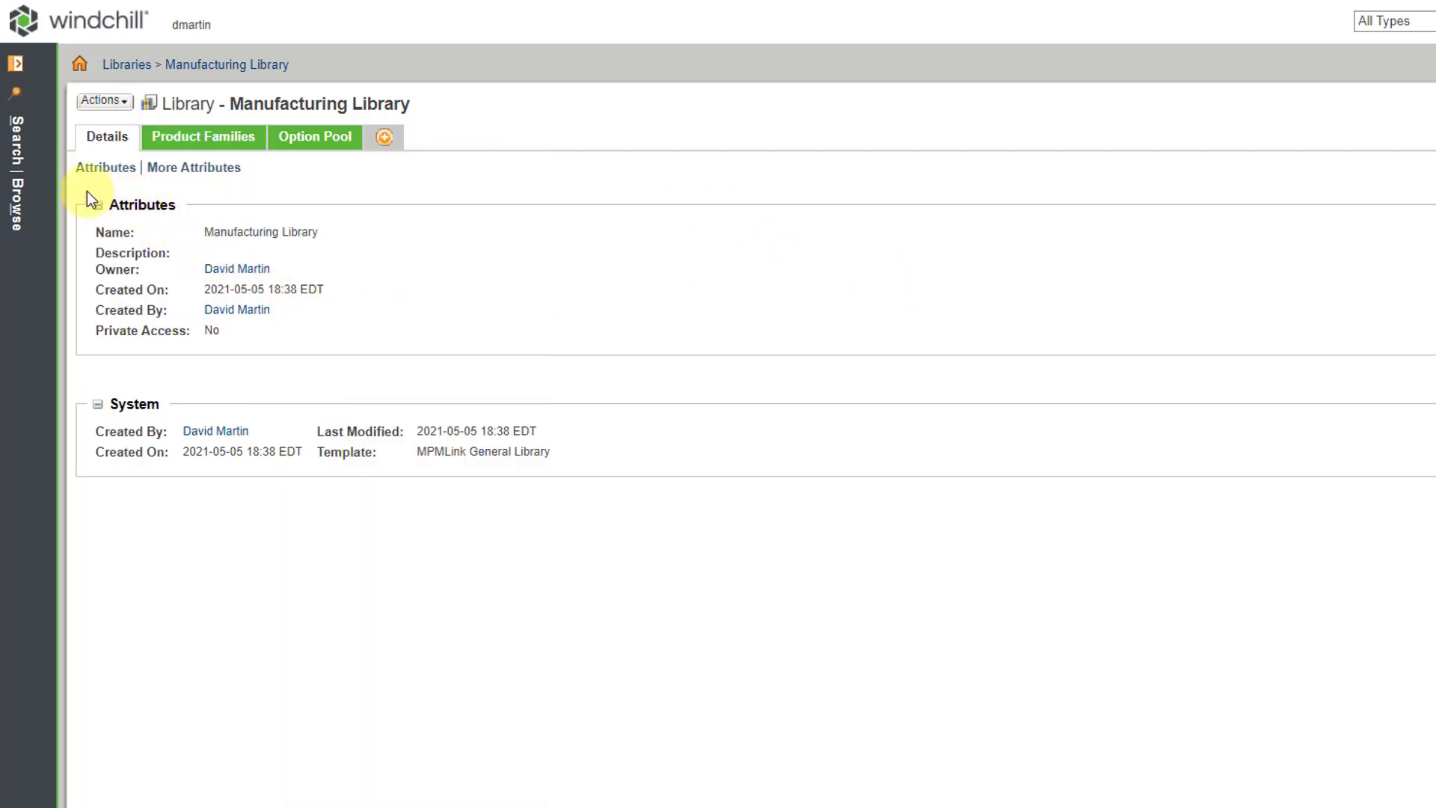
Expand Manufacturing Library in the browse panel and show its Folders contents
{"action": "left_click", "coordinate": [20, 206]}
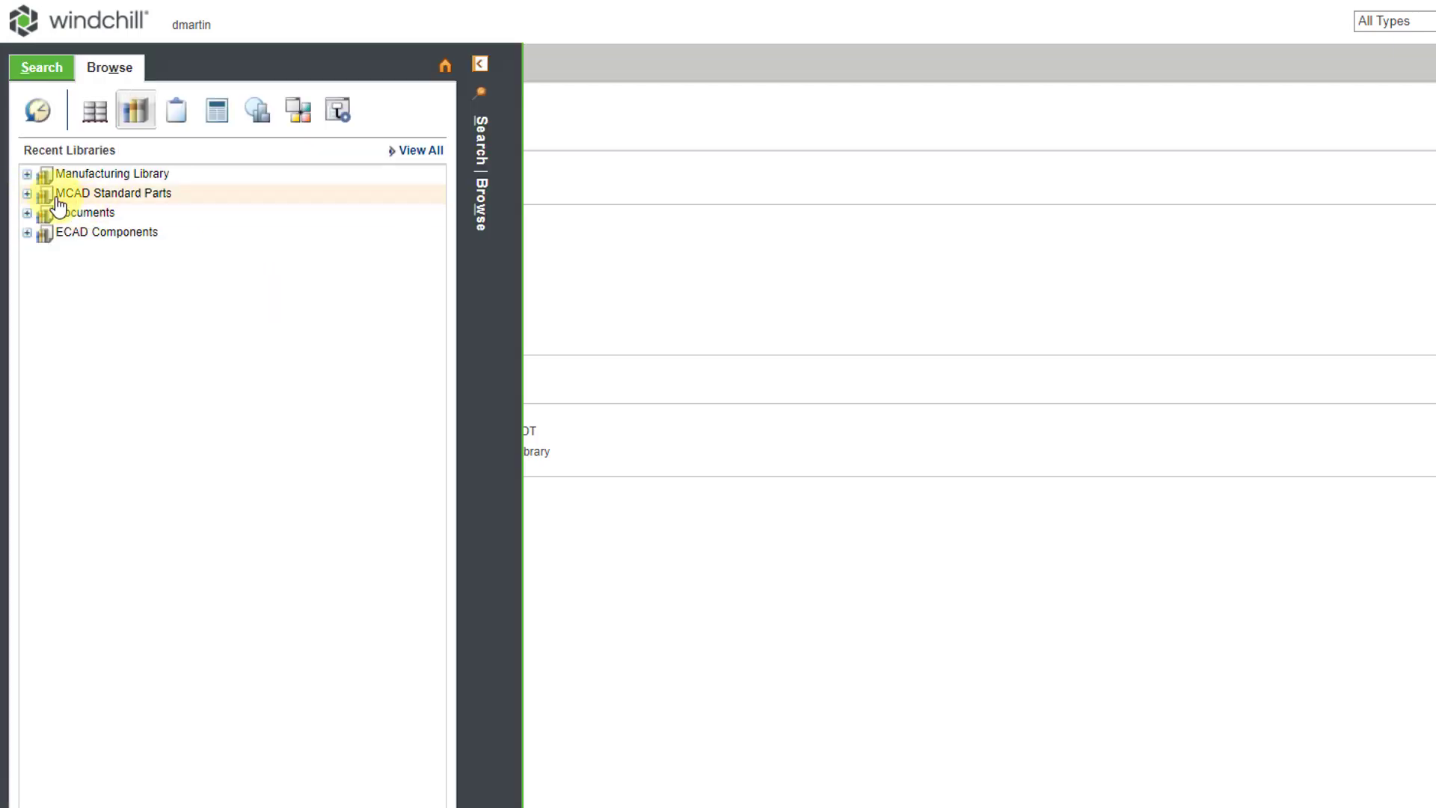
{"action": "left_click", "coordinate": [27, 174]}
{"action": "left_click", "coordinate": [100, 213]}
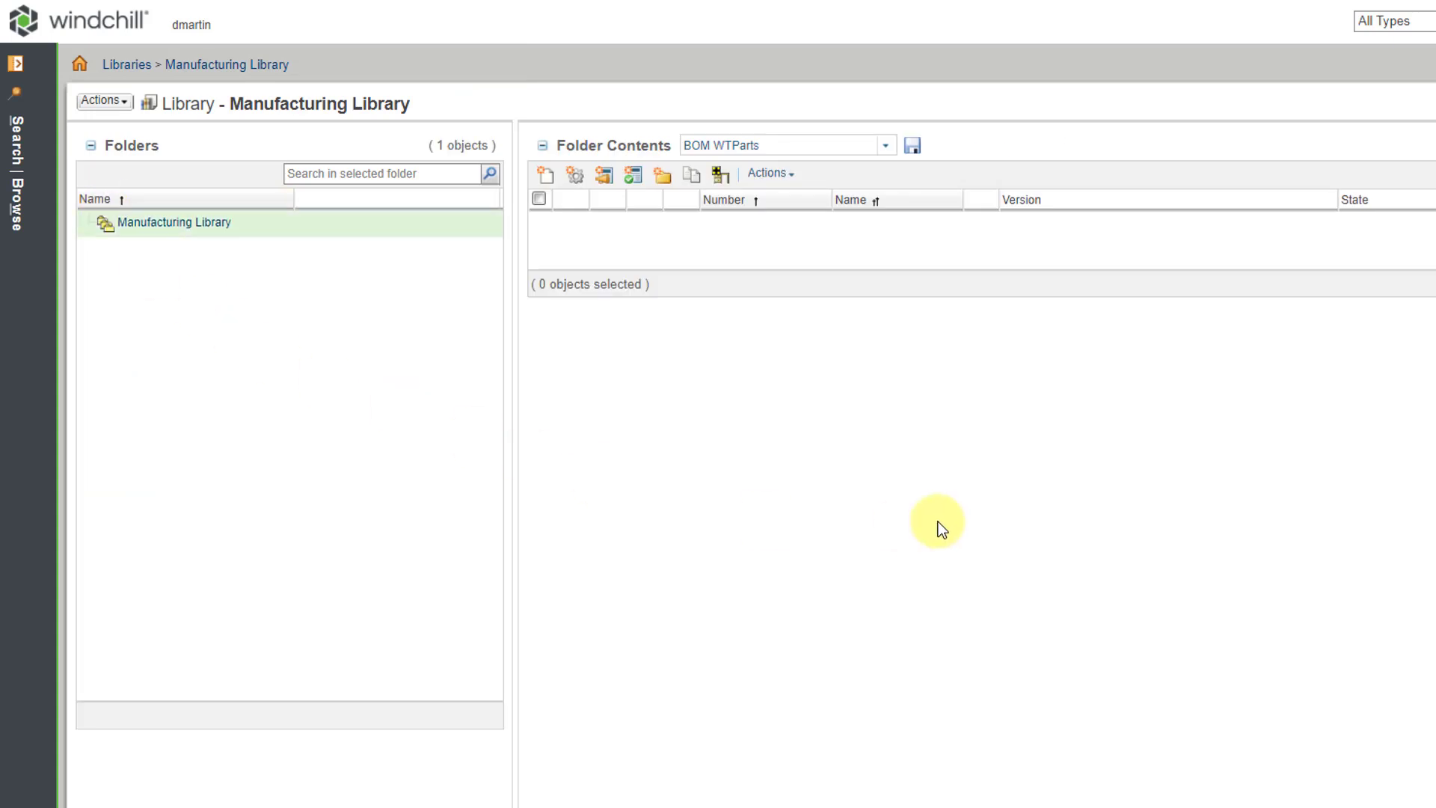
Create a new folder named 'Plants' in the library's folder contents
{"action": "left_click", "coordinate": [665, 183]}
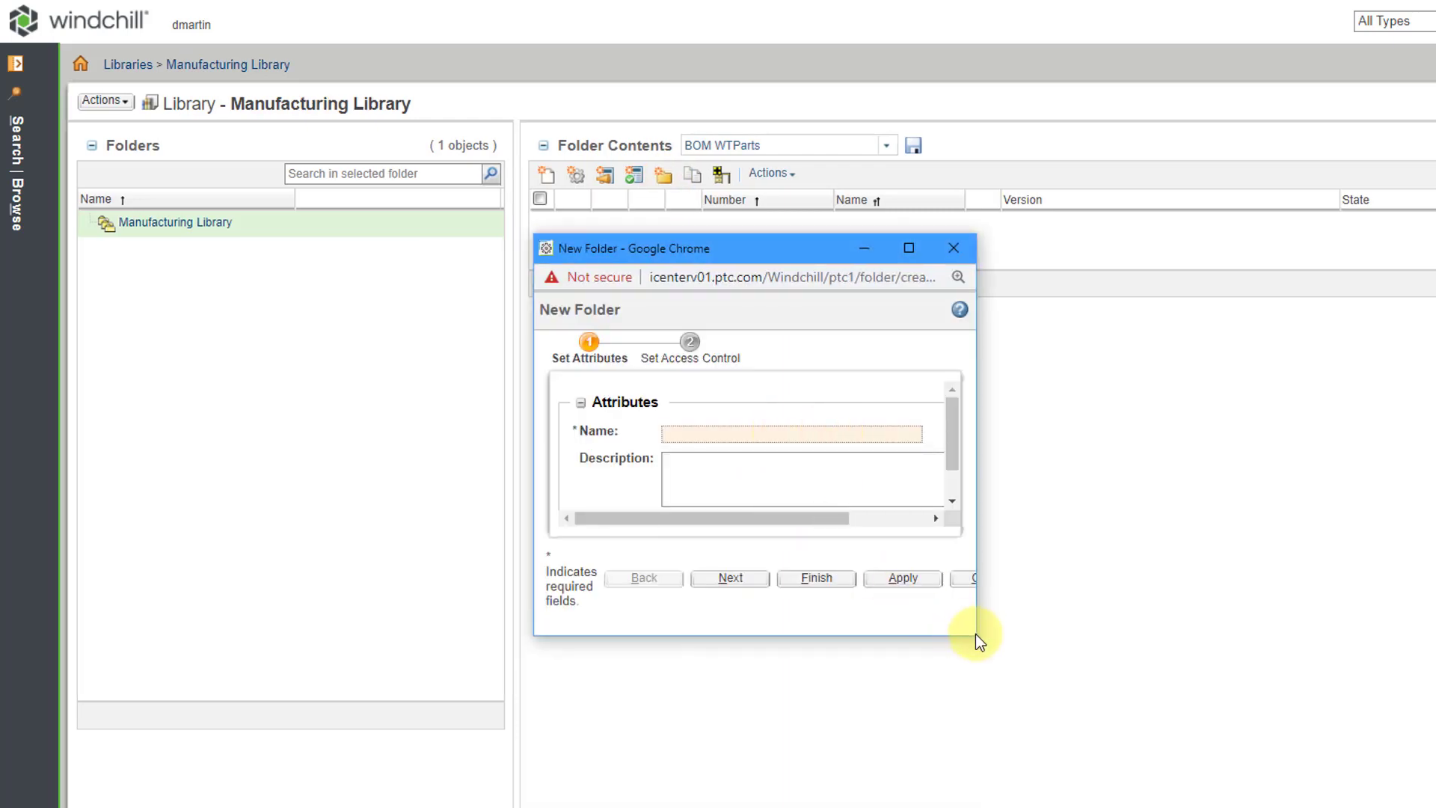
{"action": "left_click_drag", "start_coordinate": [975, 634], "coordinate": [1093, 750]}
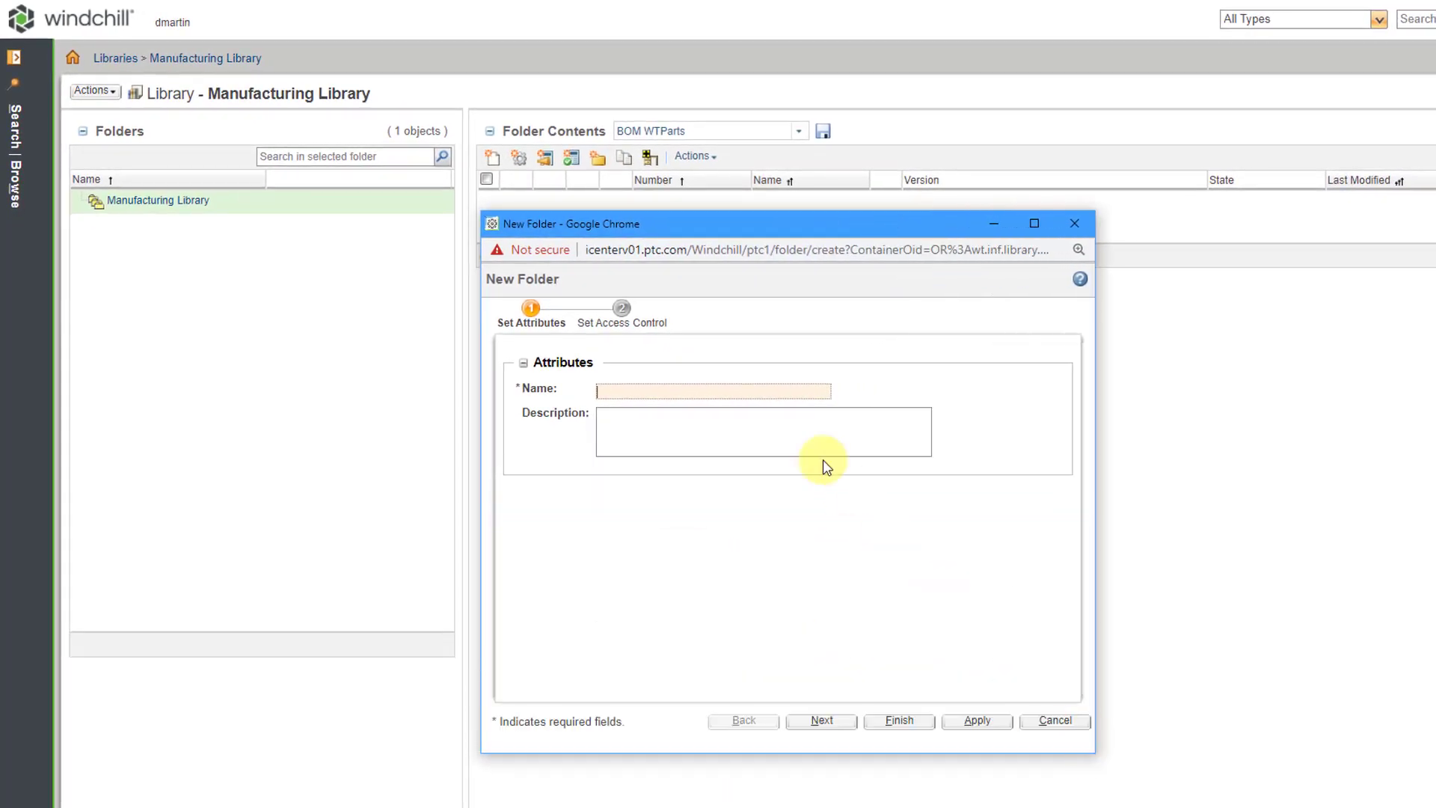
{"action": "type", "text": "Plants"}
{"action": "left_click", "coordinate": [897, 721]}
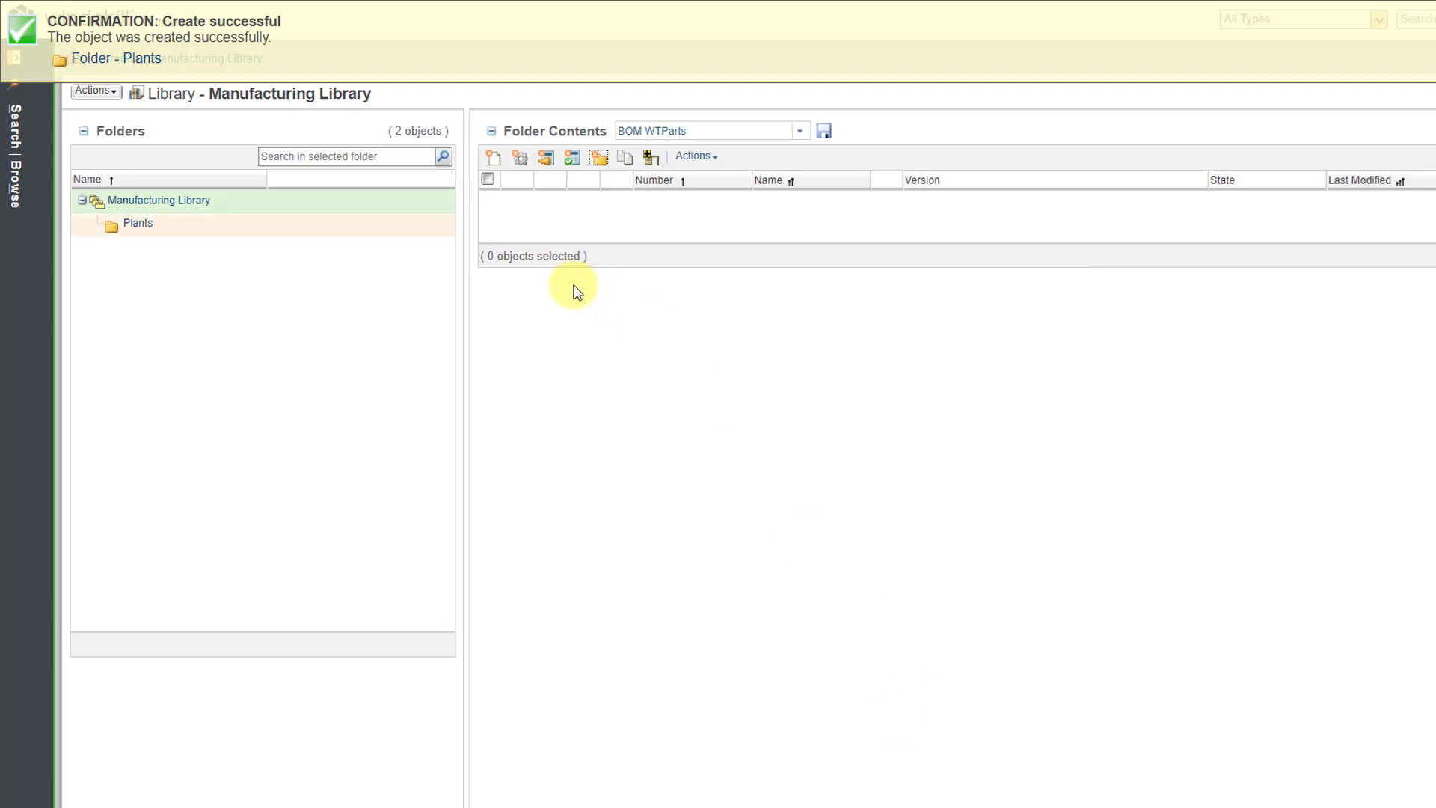
Switch the Plants folder table to the All view, then reopen Plants from the library
{"action": "left_click", "coordinate": [142, 226]}
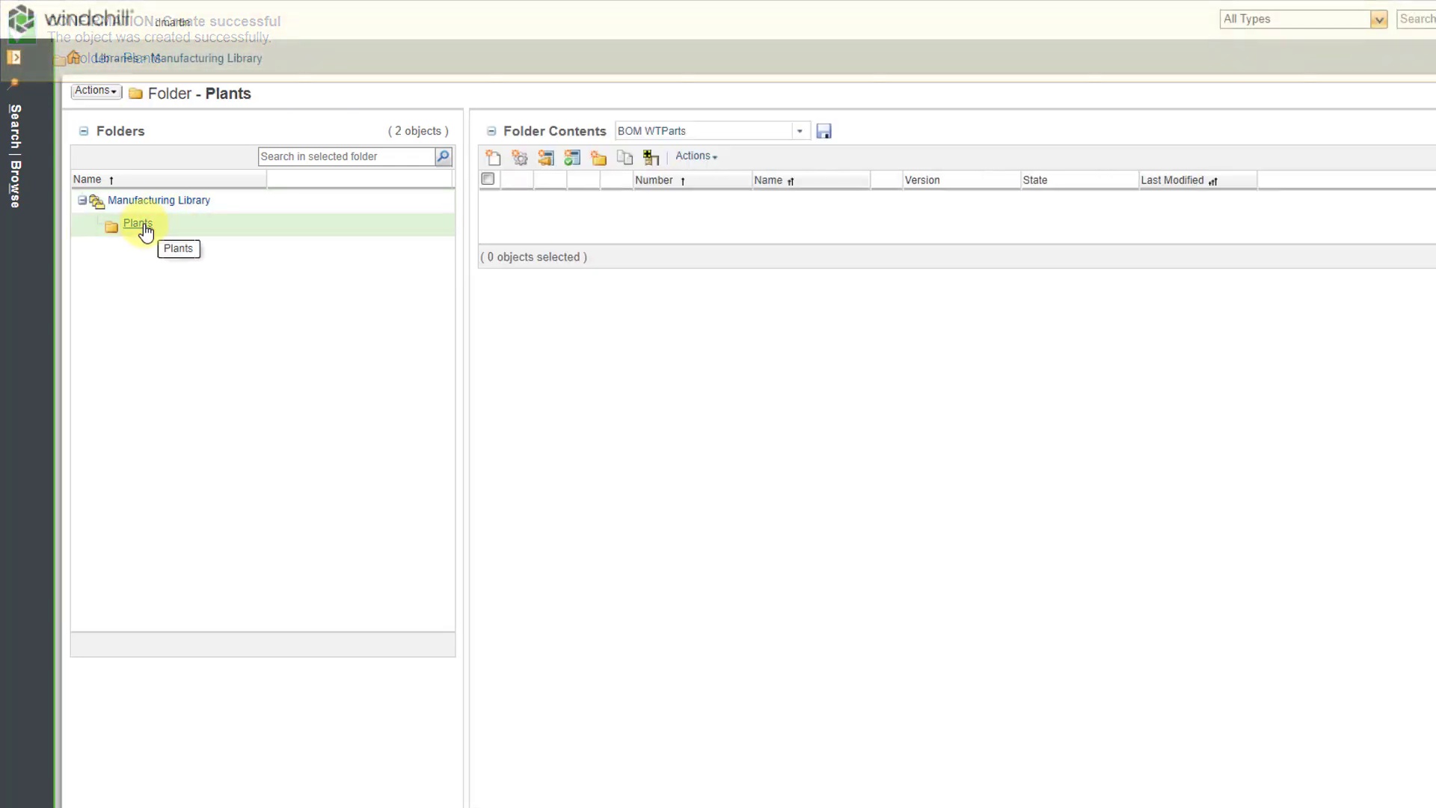
{"action": "left_click", "coordinate": [801, 136]}
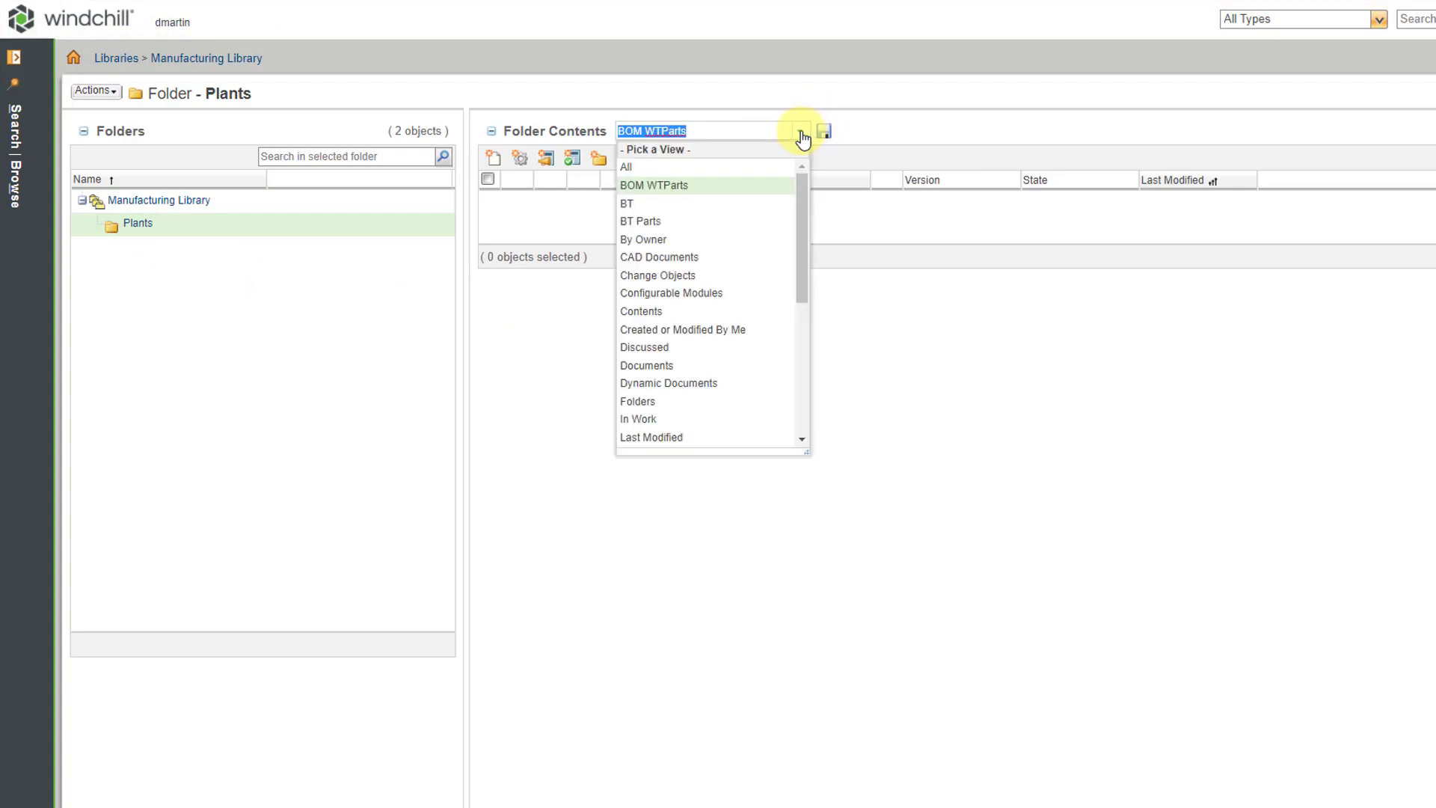
{"action": "left_click", "coordinate": [966, 141]}
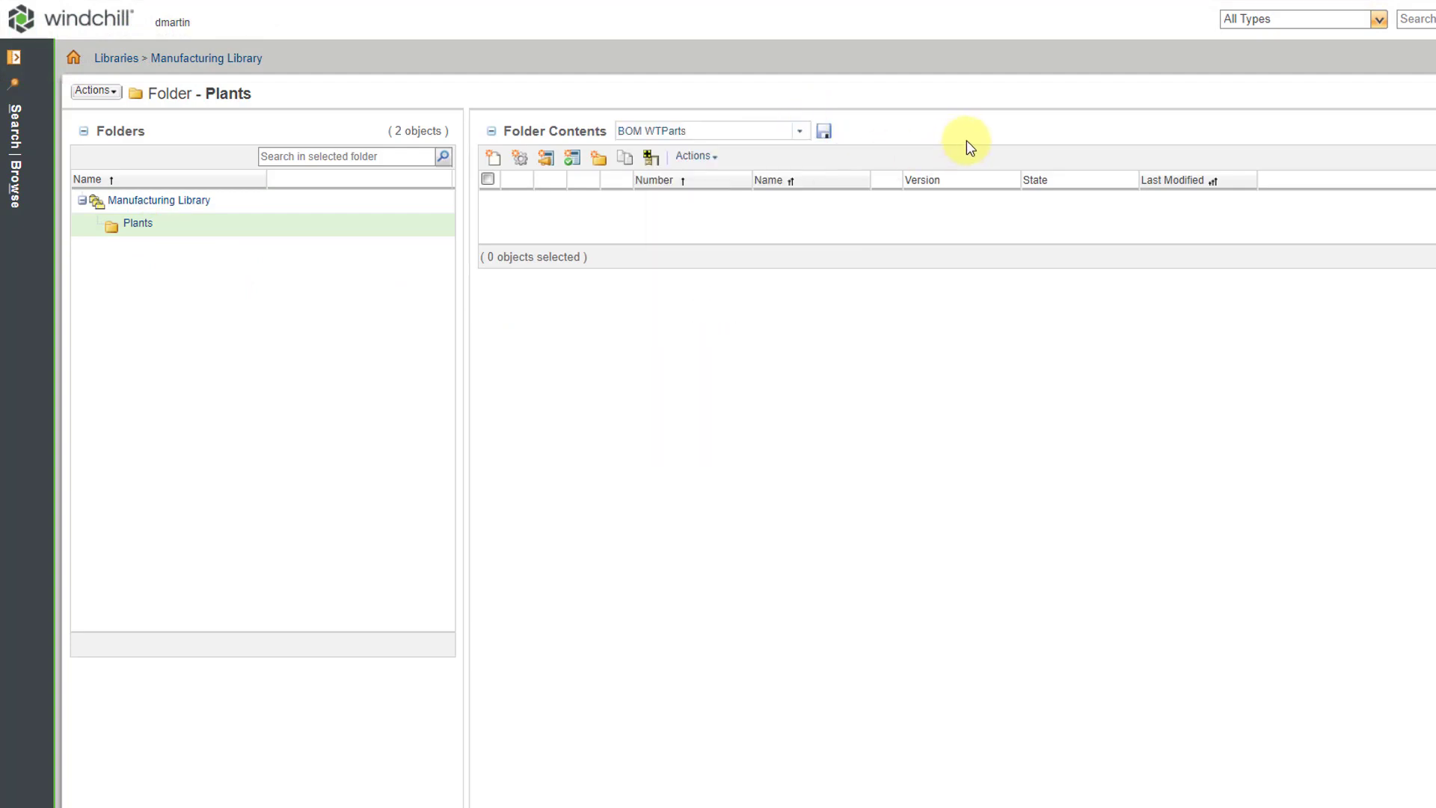
{"action": "left_click", "coordinate": [800, 135]}
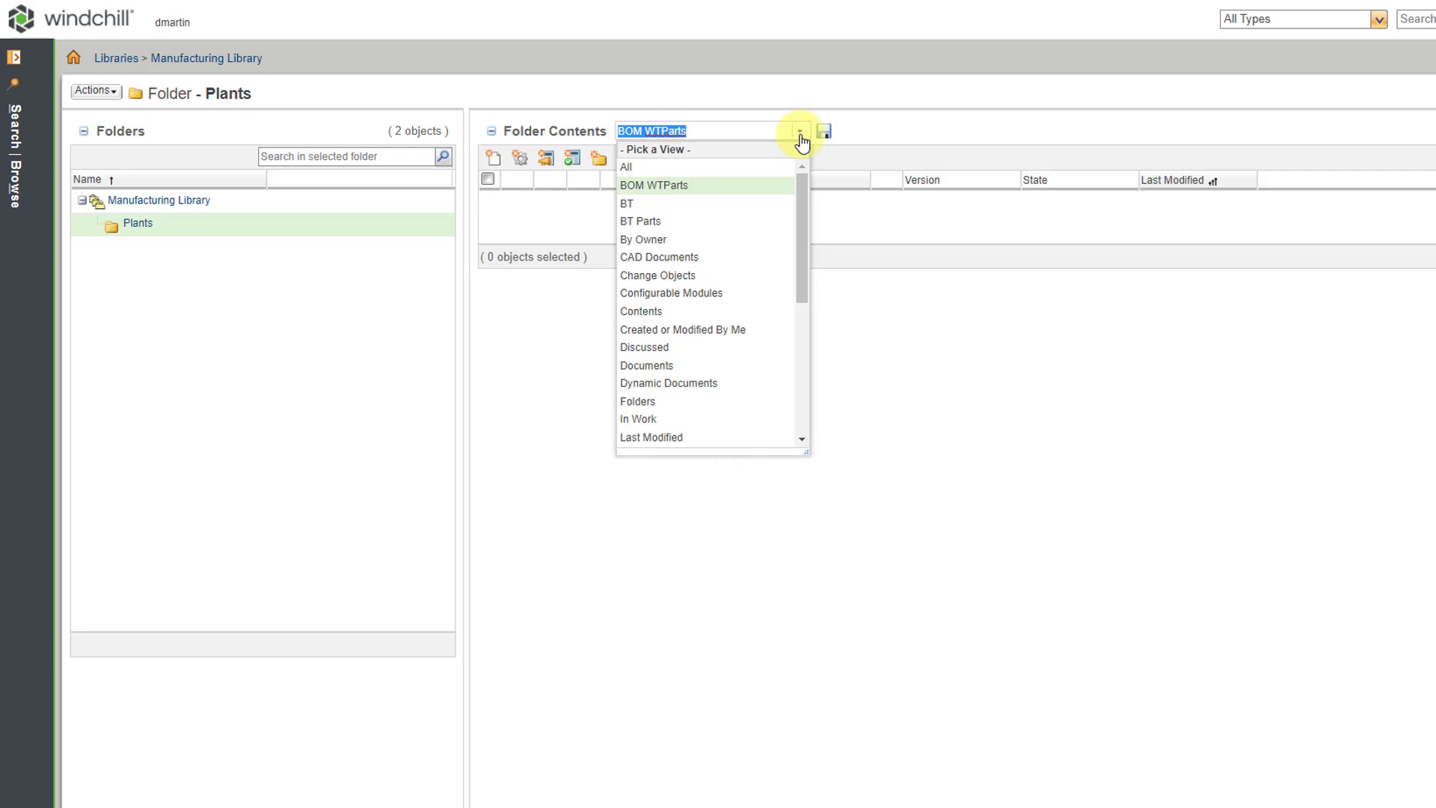
{"action": "left_click", "coordinate": [940, 132]}
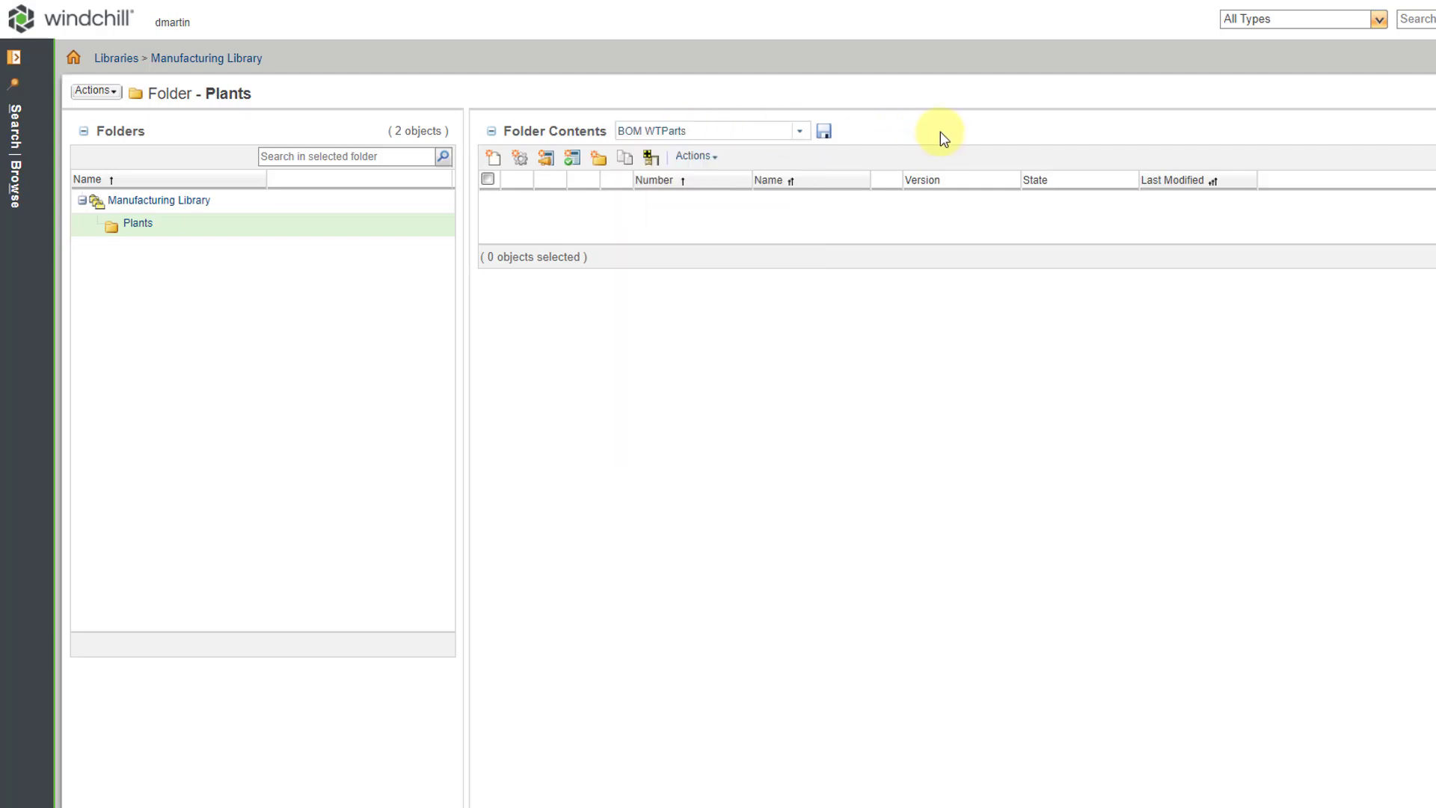
{"action": "left_click", "coordinate": [801, 139]}
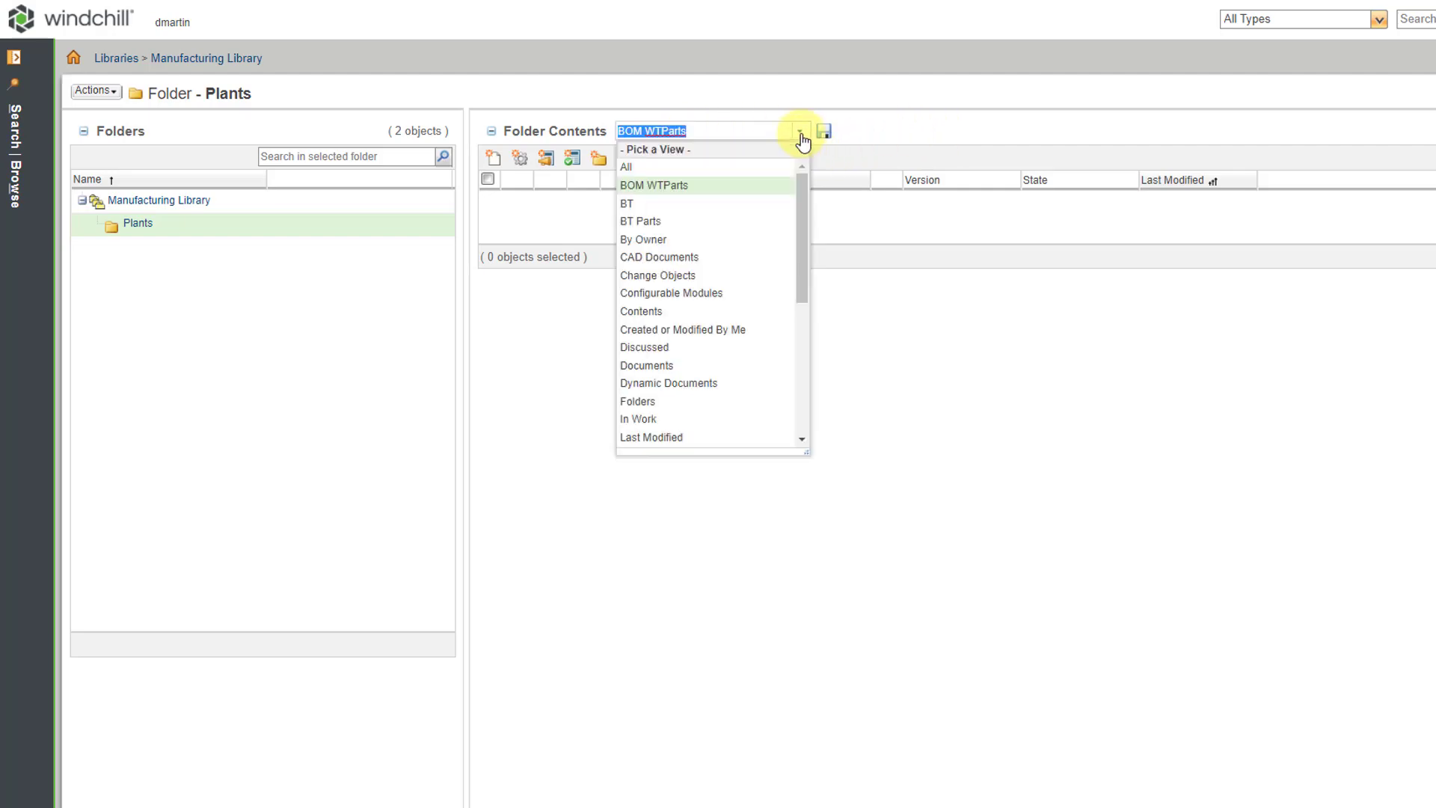
{"action": "left_click", "coordinate": [664, 167]}
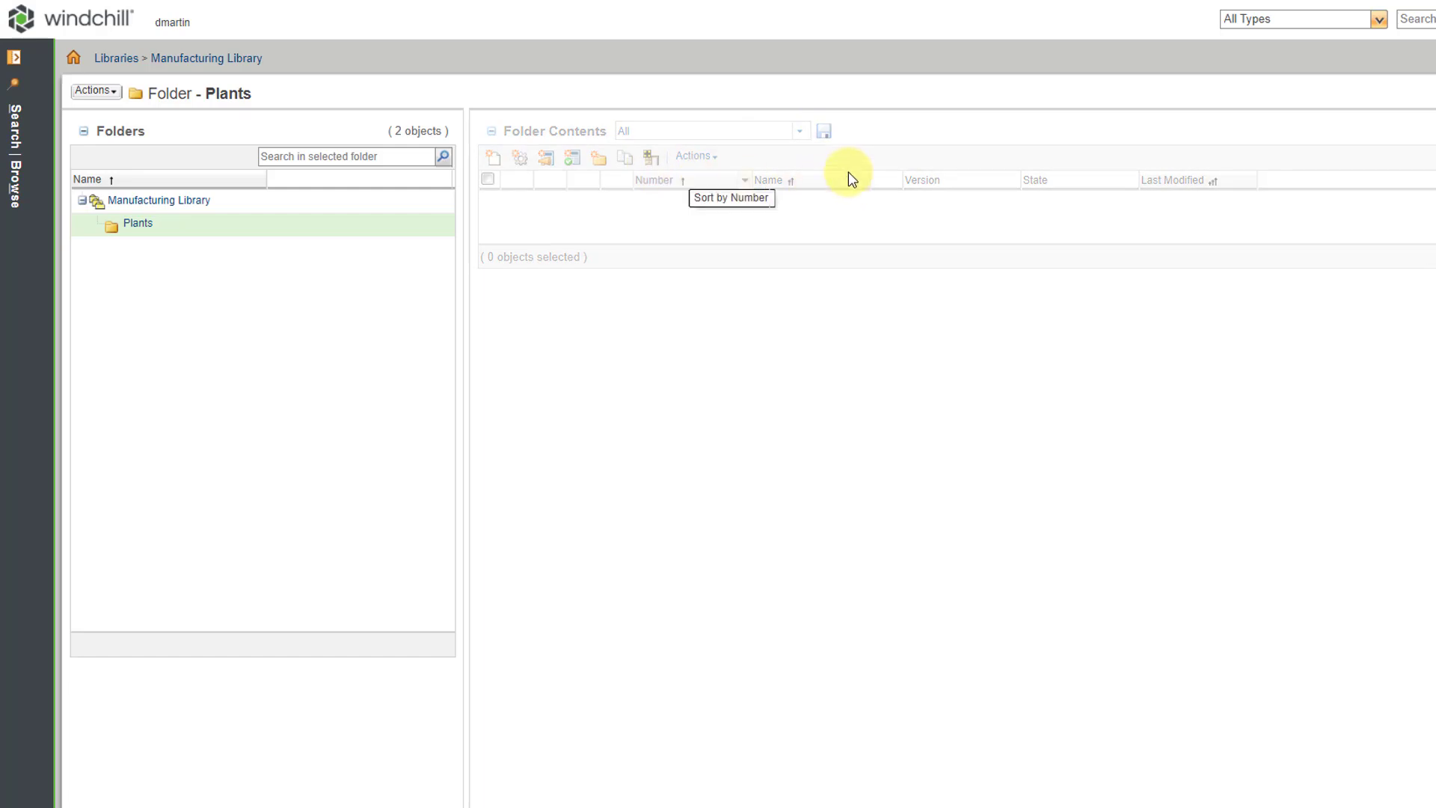
{"action": "left_click", "coordinate": [193, 203]}
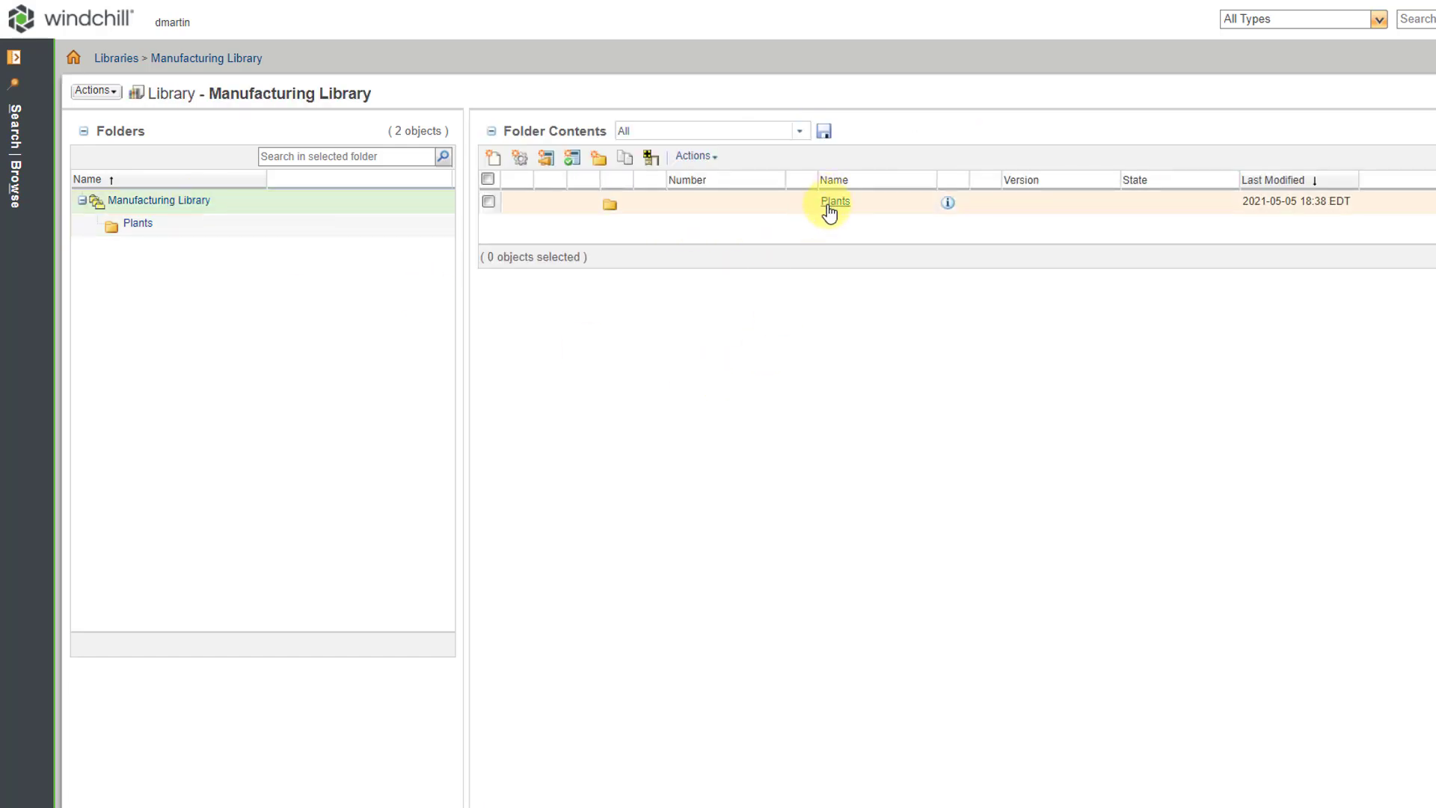
{"action": "left_click", "coordinate": [834, 202]}
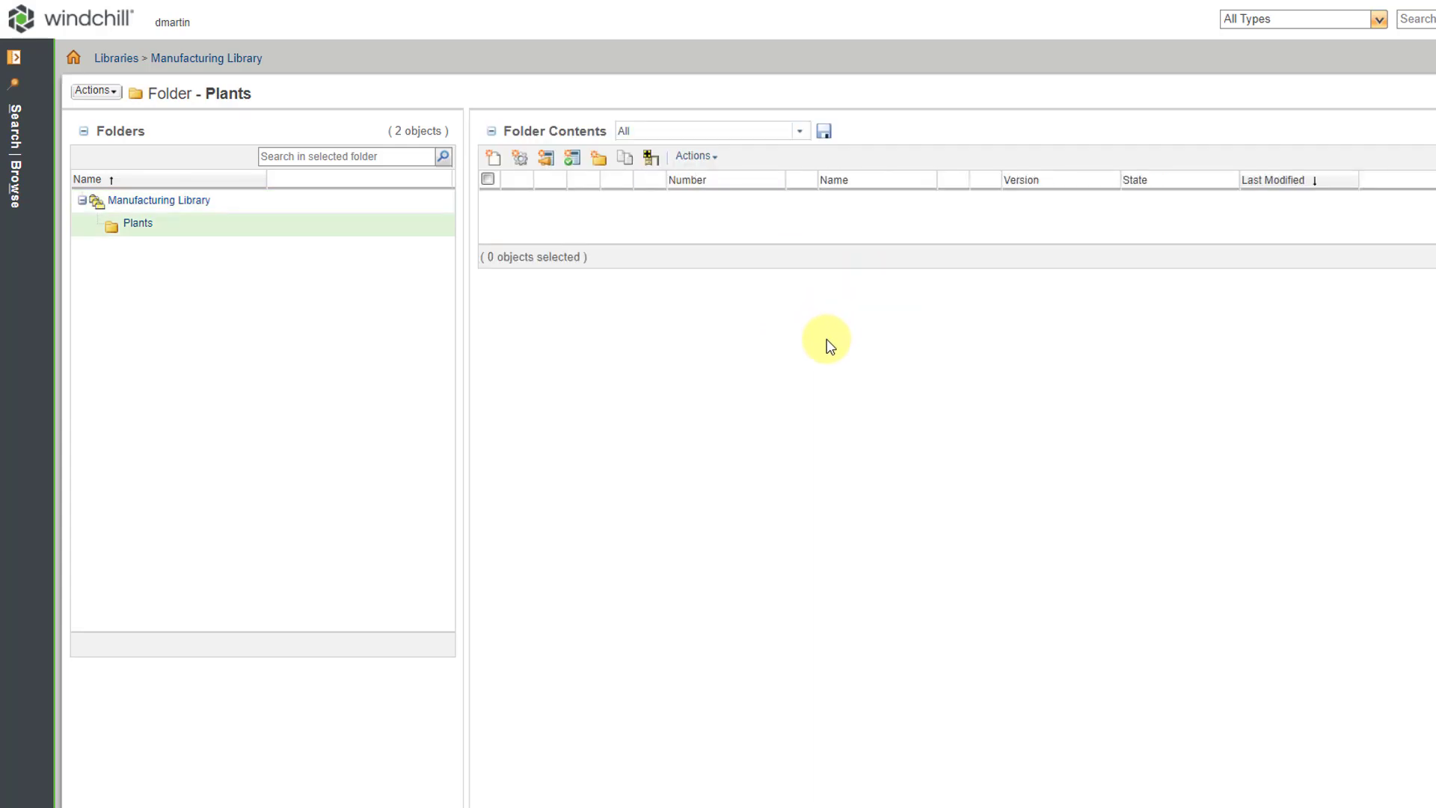
Start a new resource from the folder's Actions menu and set its type to Plant
{"action": "left_click", "coordinate": [715, 163]}
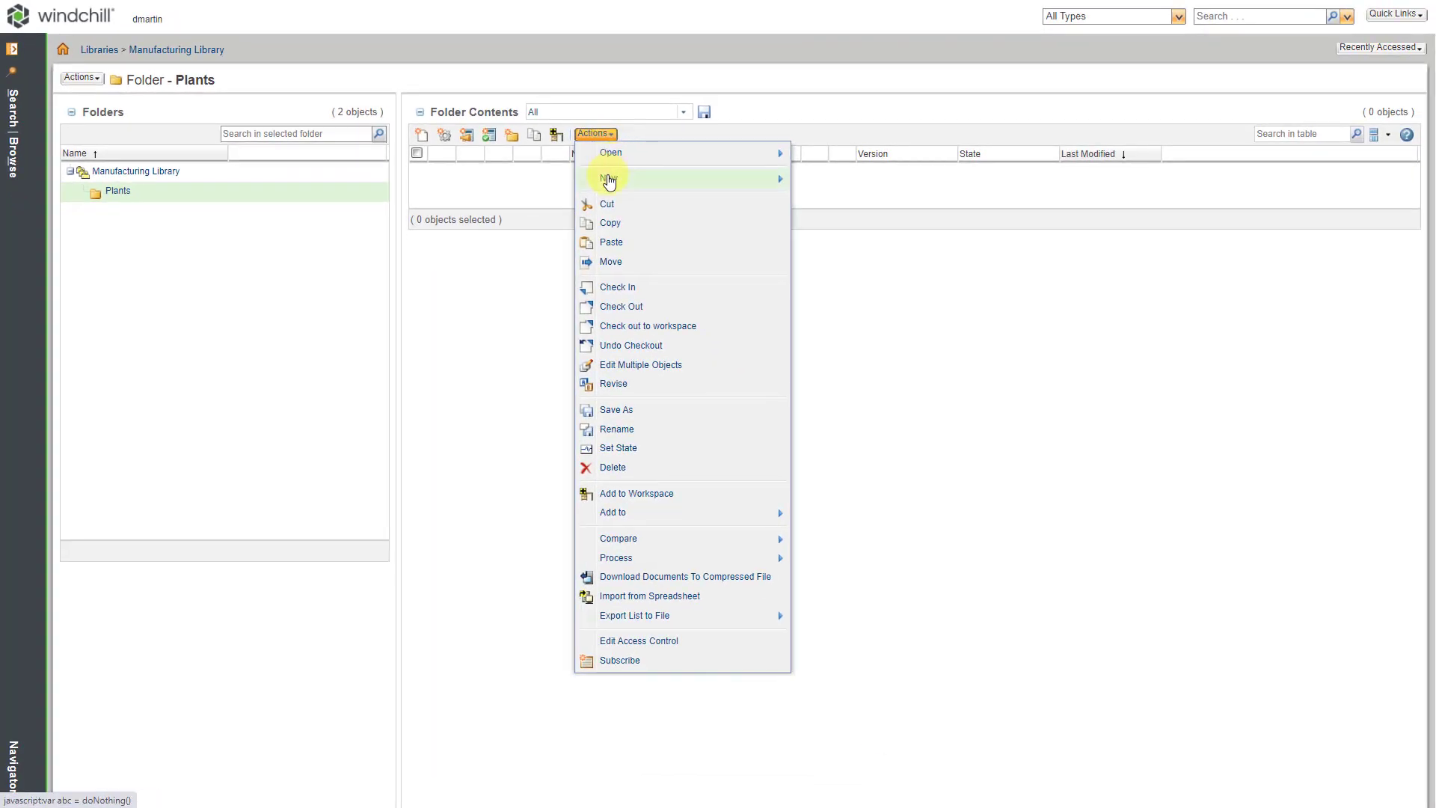
{"action": "mouse_move", "coordinate": [610, 182]}
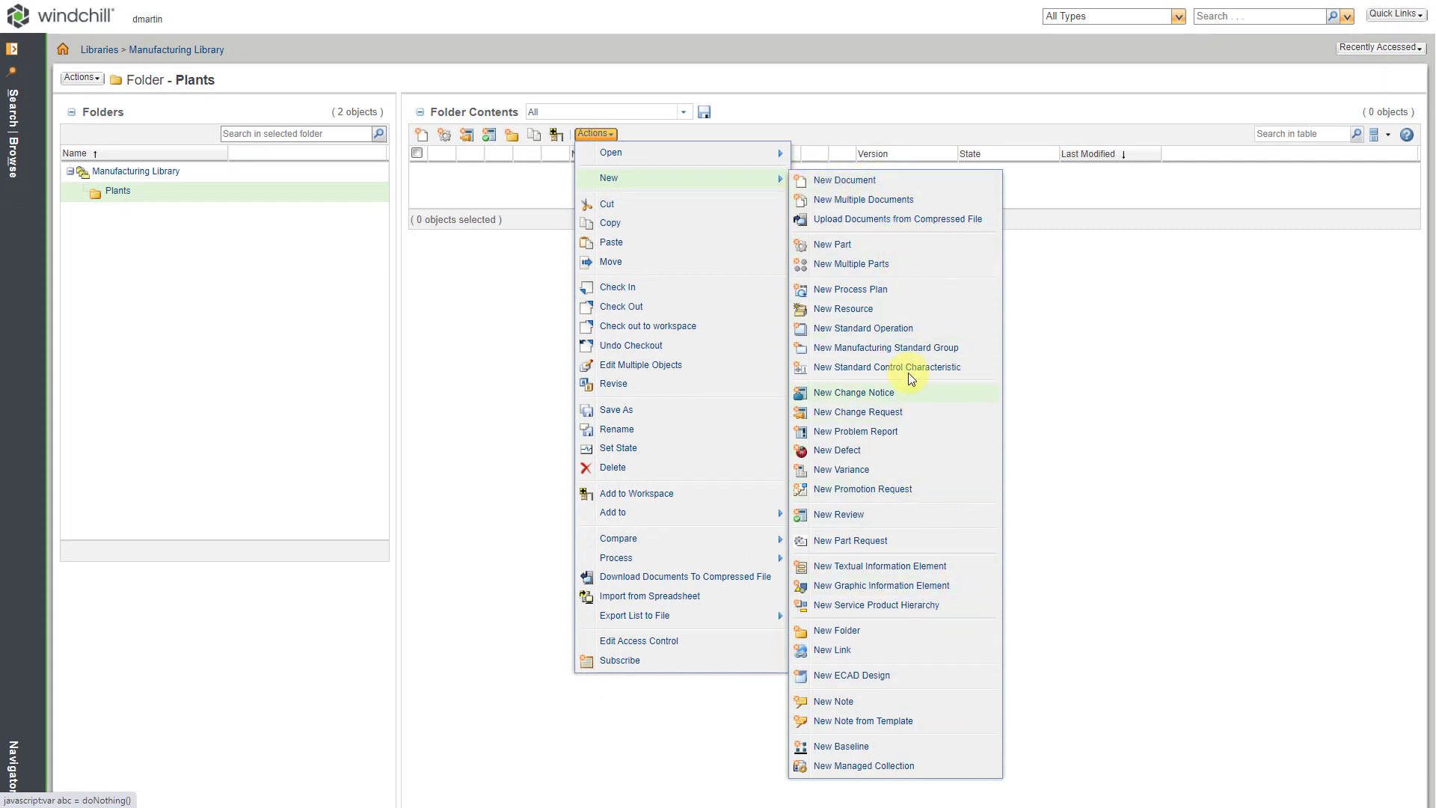
{"action": "left_click", "coordinate": [872, 310]}
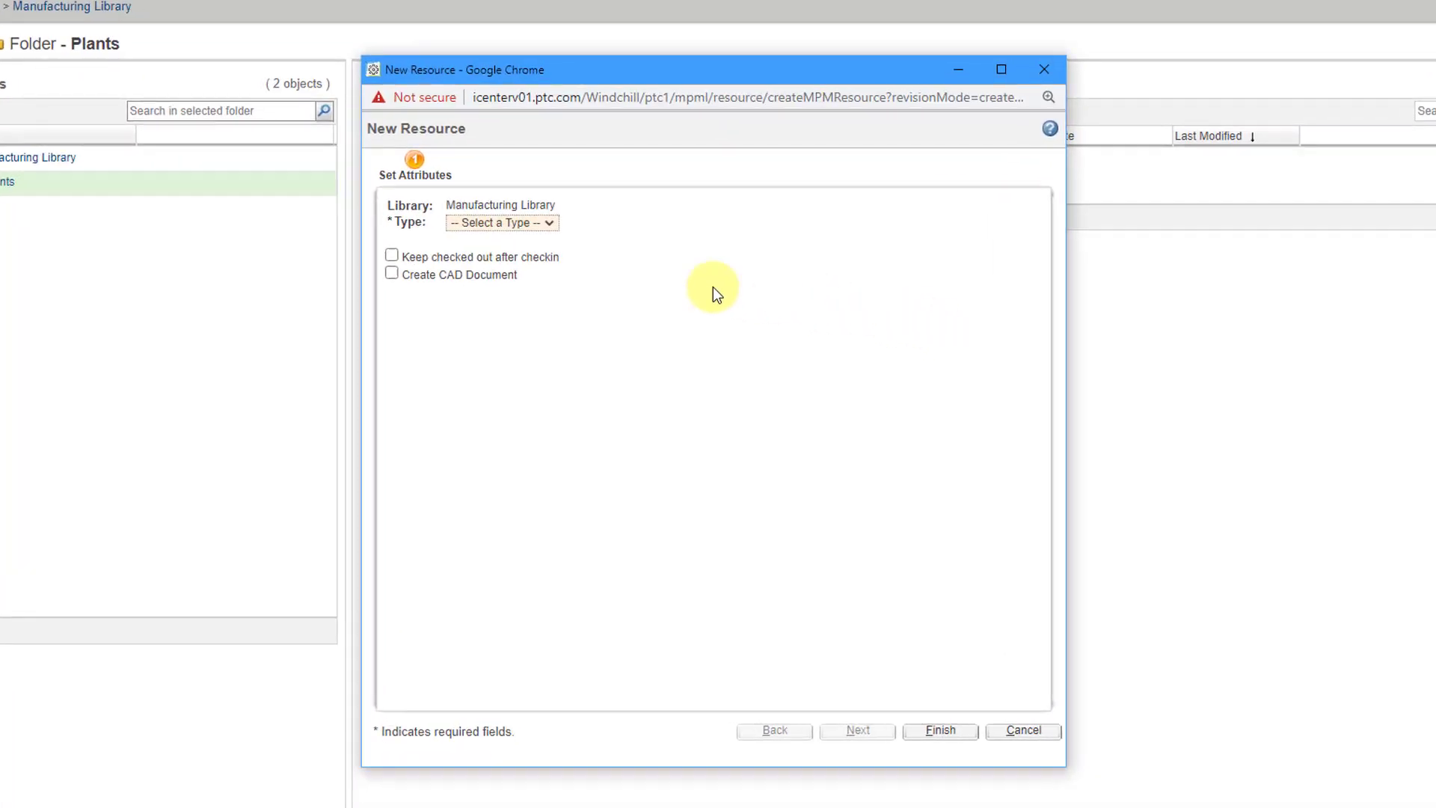
{"action": "left_click", "coordinate": [520, 222]}
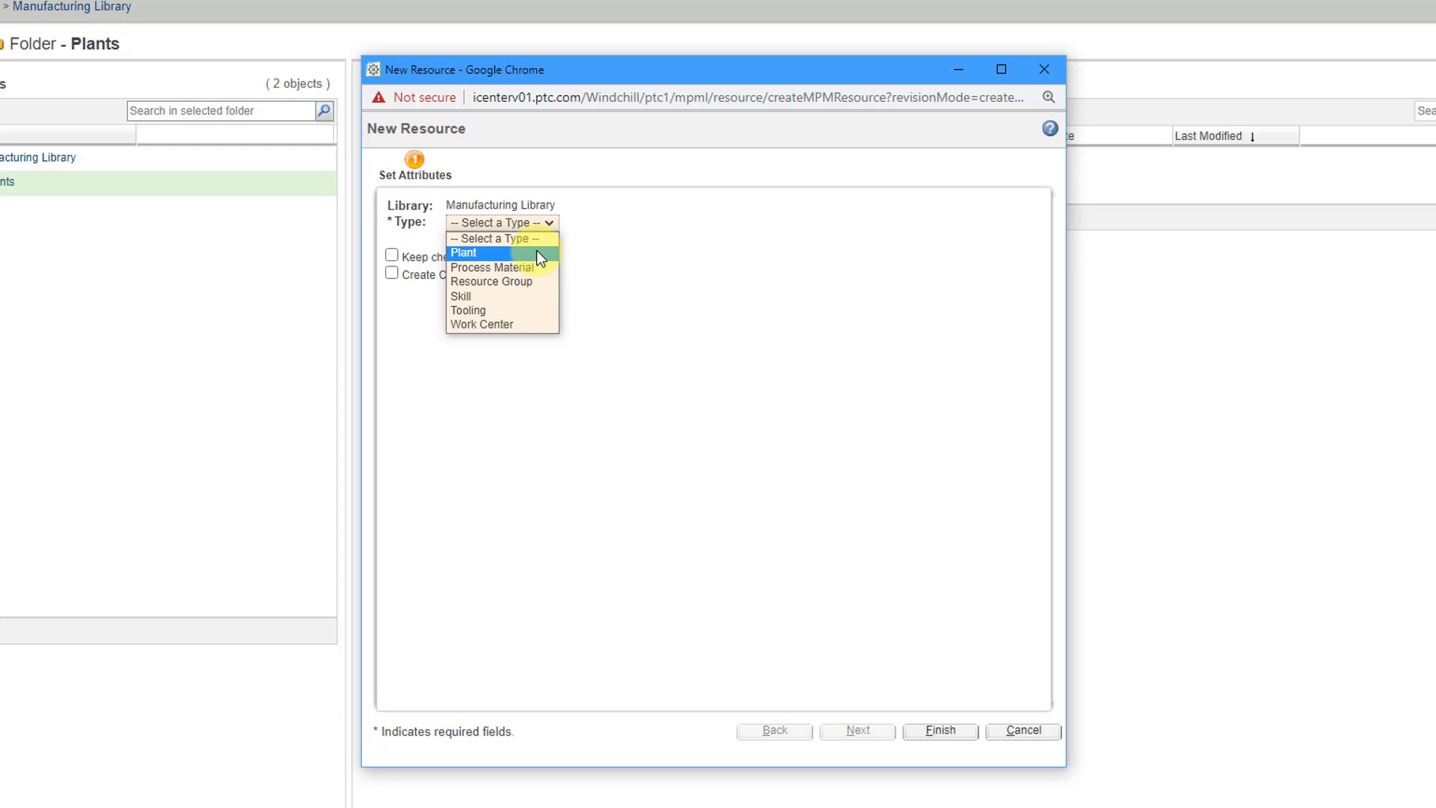
{"action": "left_click", "coordinate": [468, 255]}
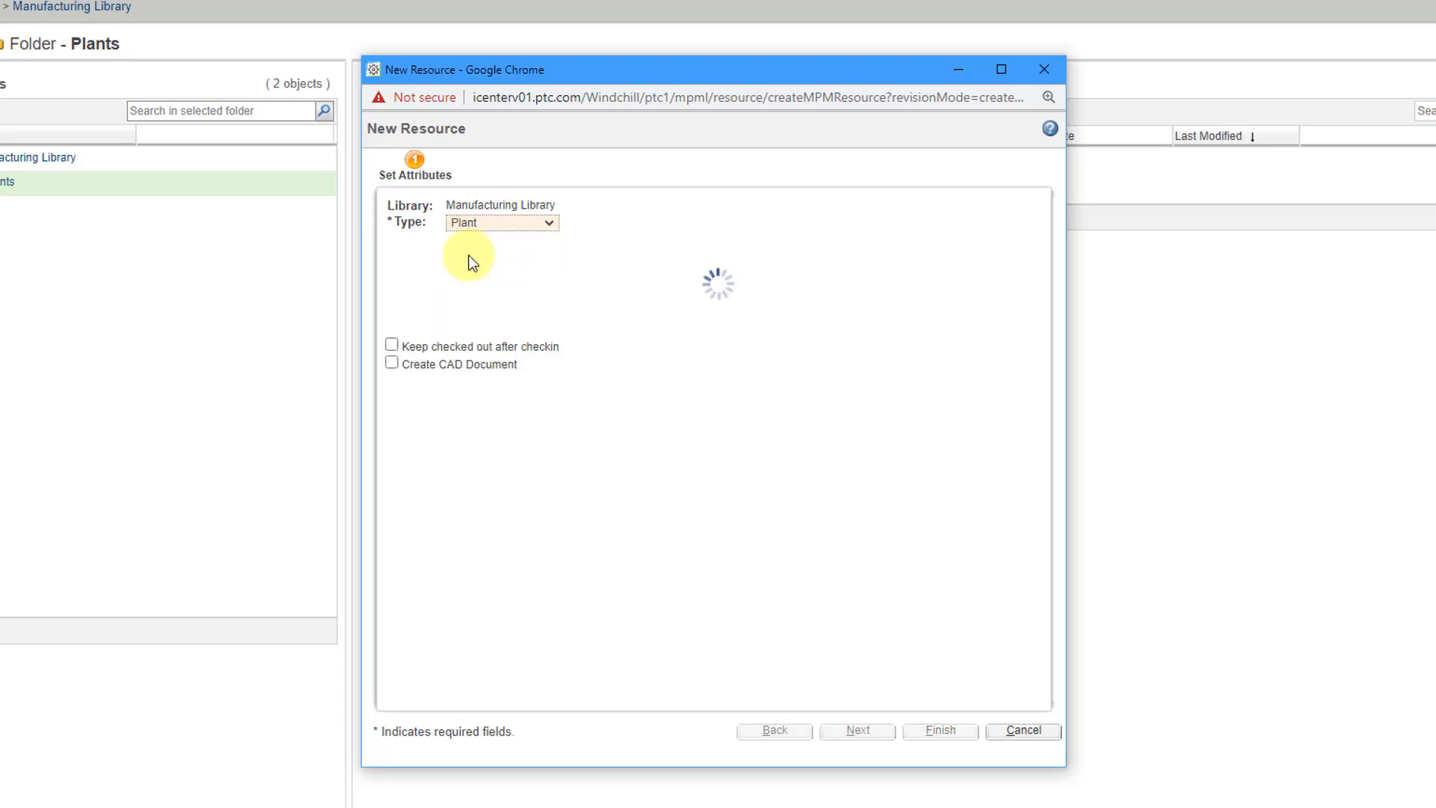
Name the plant 'MCAE Seattle', keep category Production, and set view to Manufacturing
{"action": "left_click", "coordinate": [651, 286]}
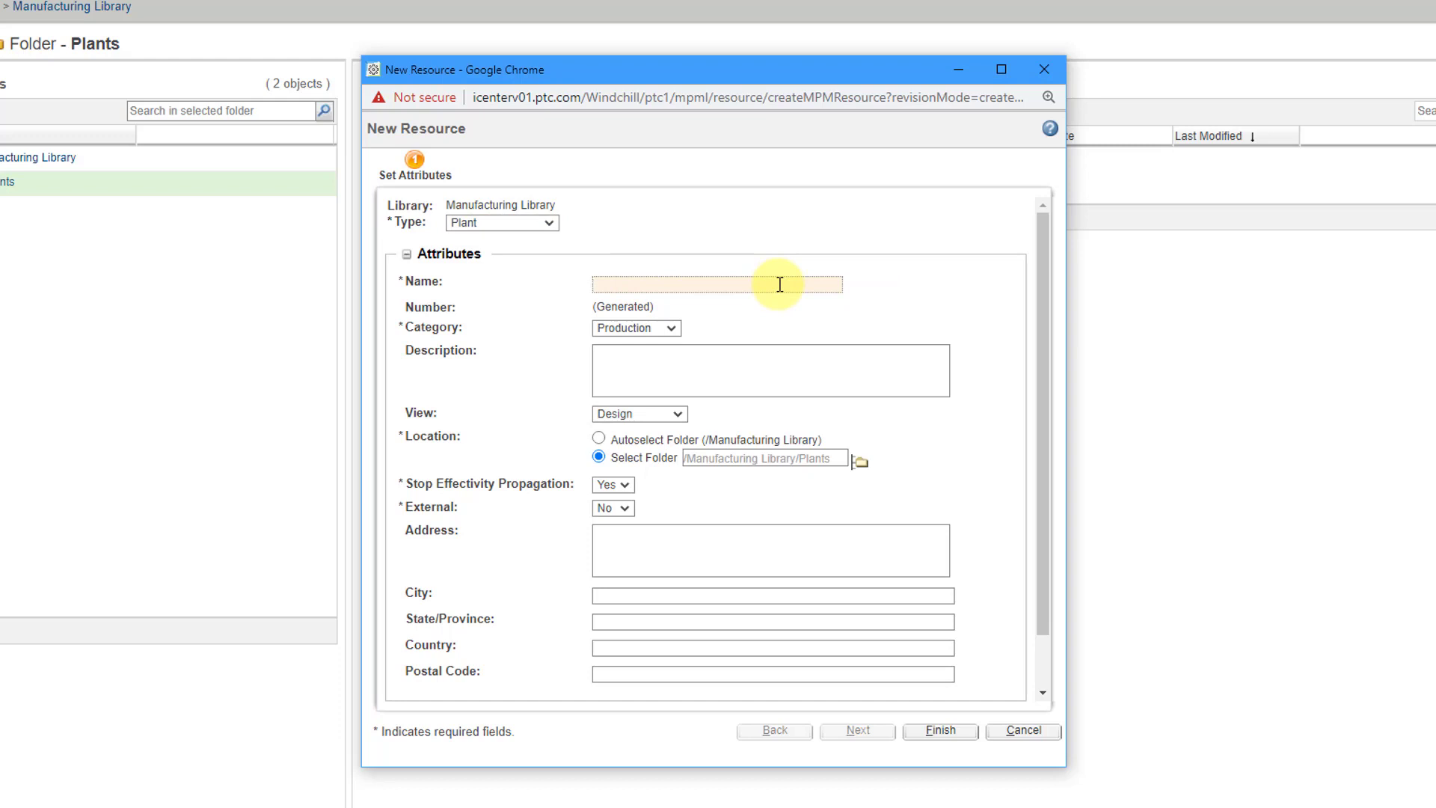
{"action": "type", "text": "MCAE Seattle"}
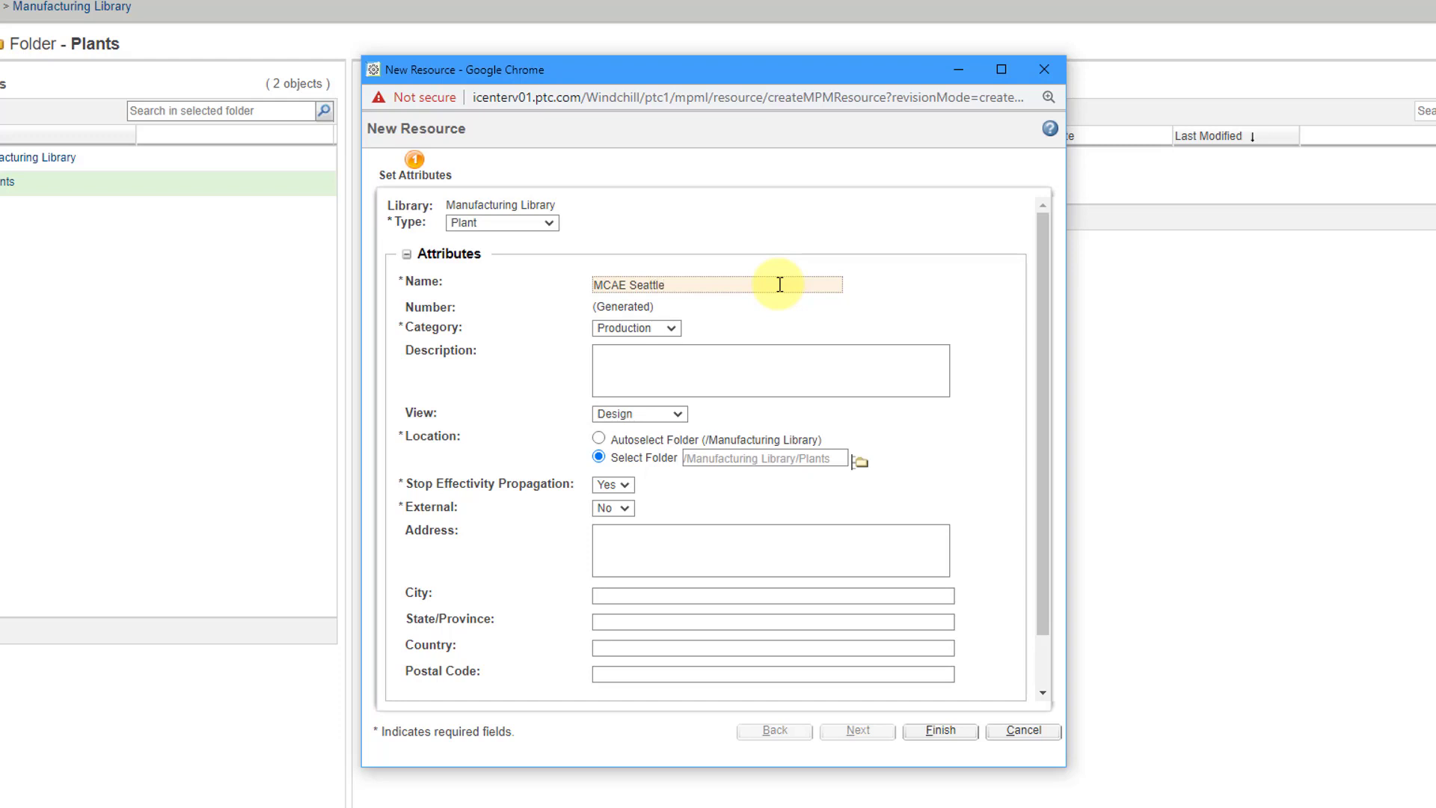
{"action": "left_click", "coordinate": [668, 329]}
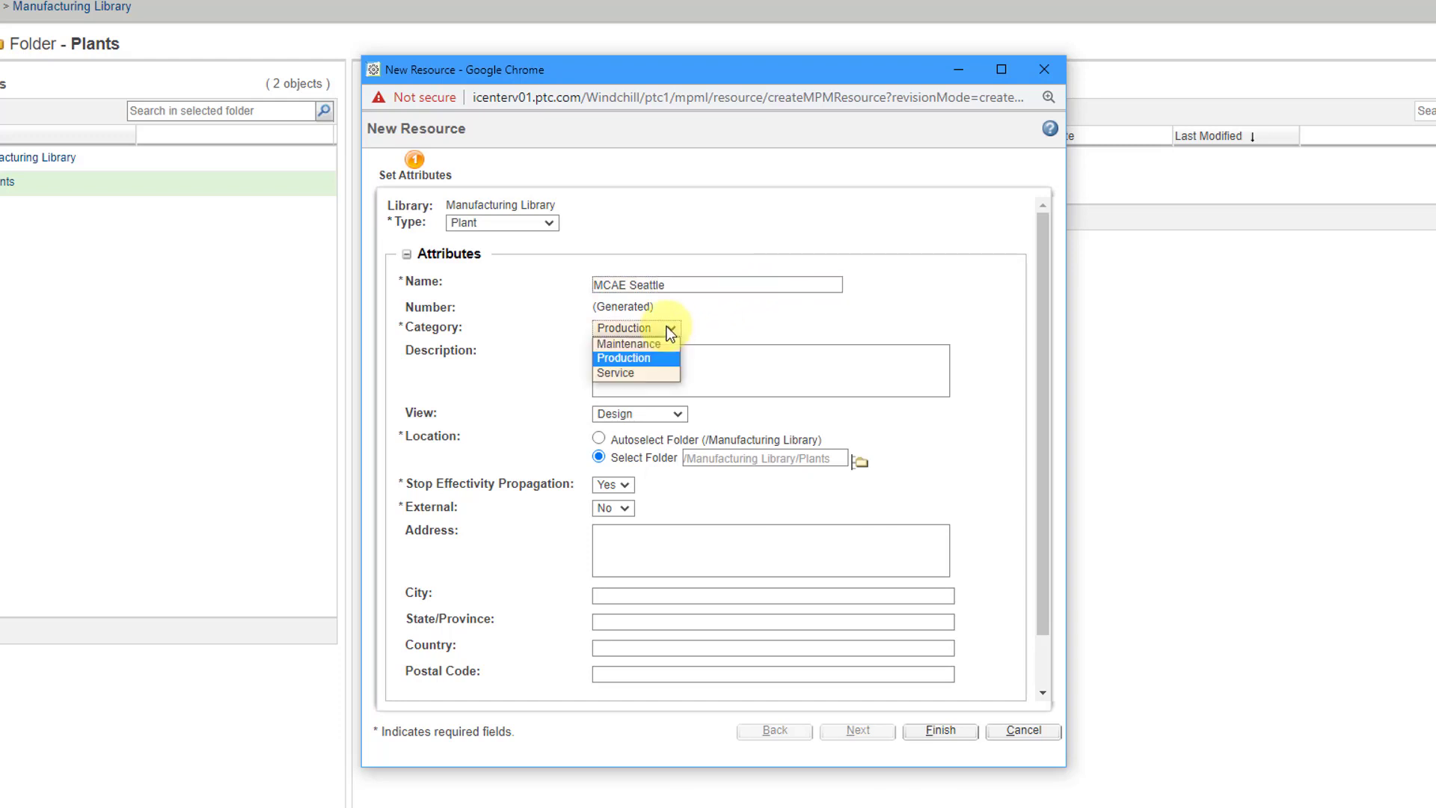
{"action": "left_click", "coordinate": [649, 356]}
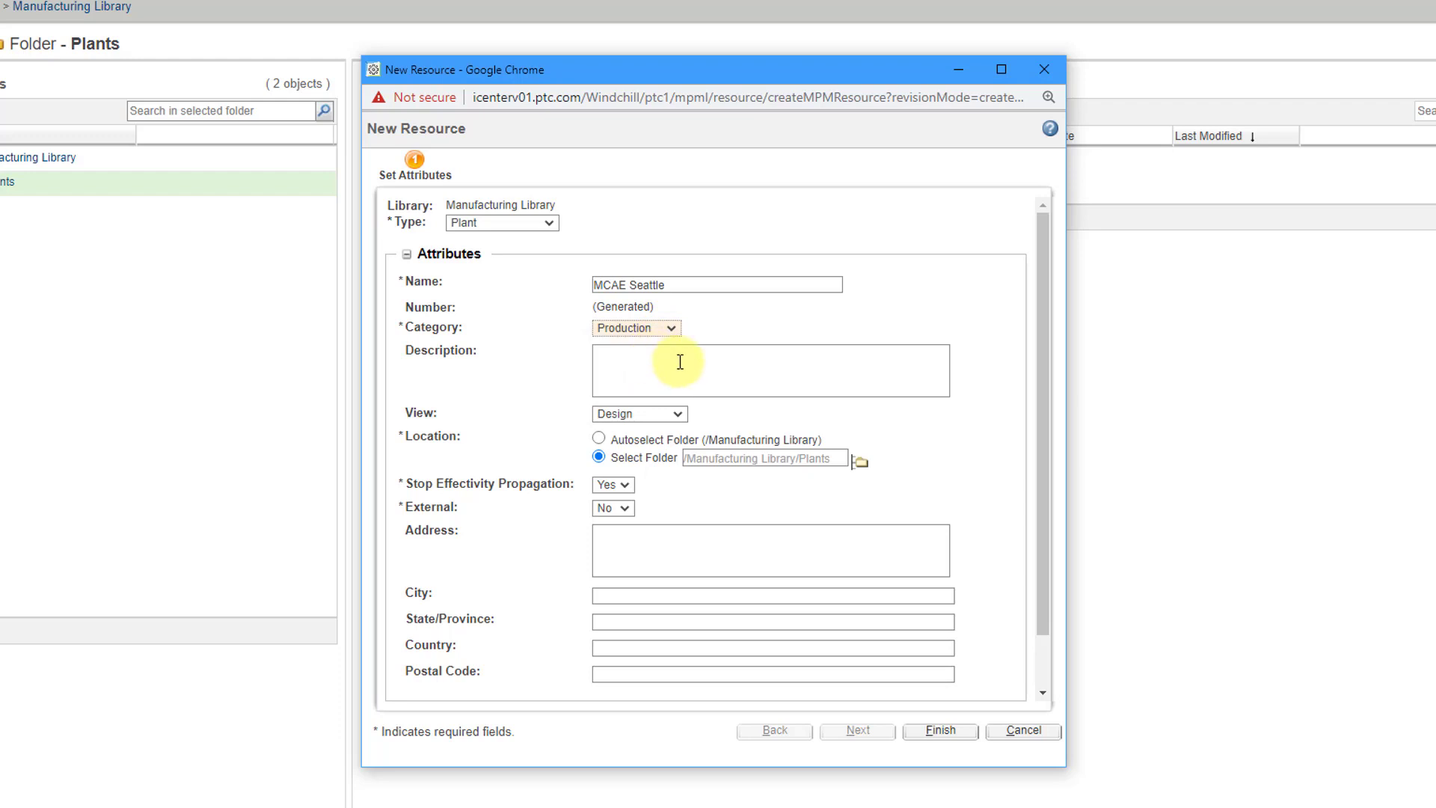
{"action": "left_click", "coordinate": [677, 414]}
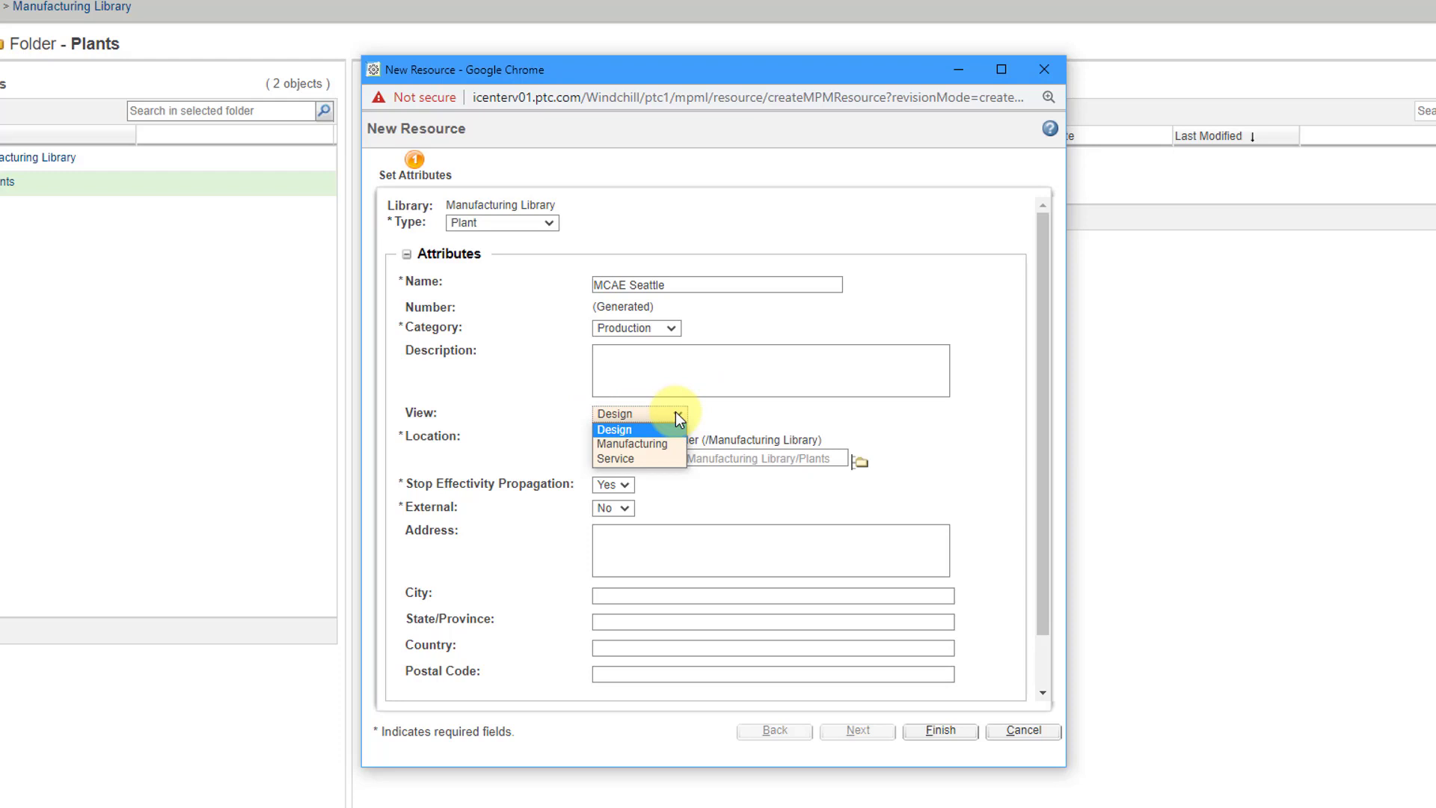
{"action": "left_click", "coordinate": [658, 444]}
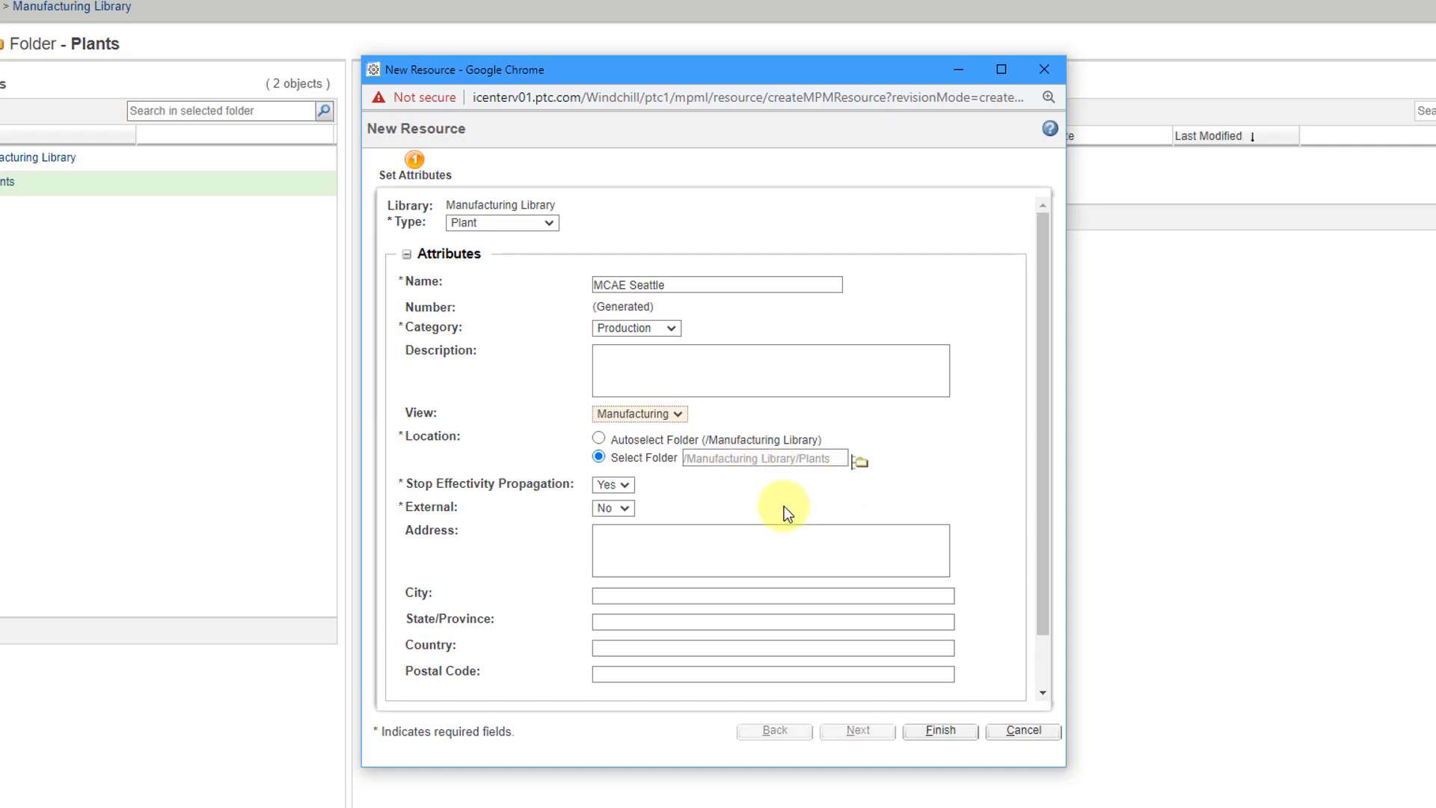
{"action": "left_click_drag", "start_coordinate": [1043, 505], "coordinate": [1032, 609]}
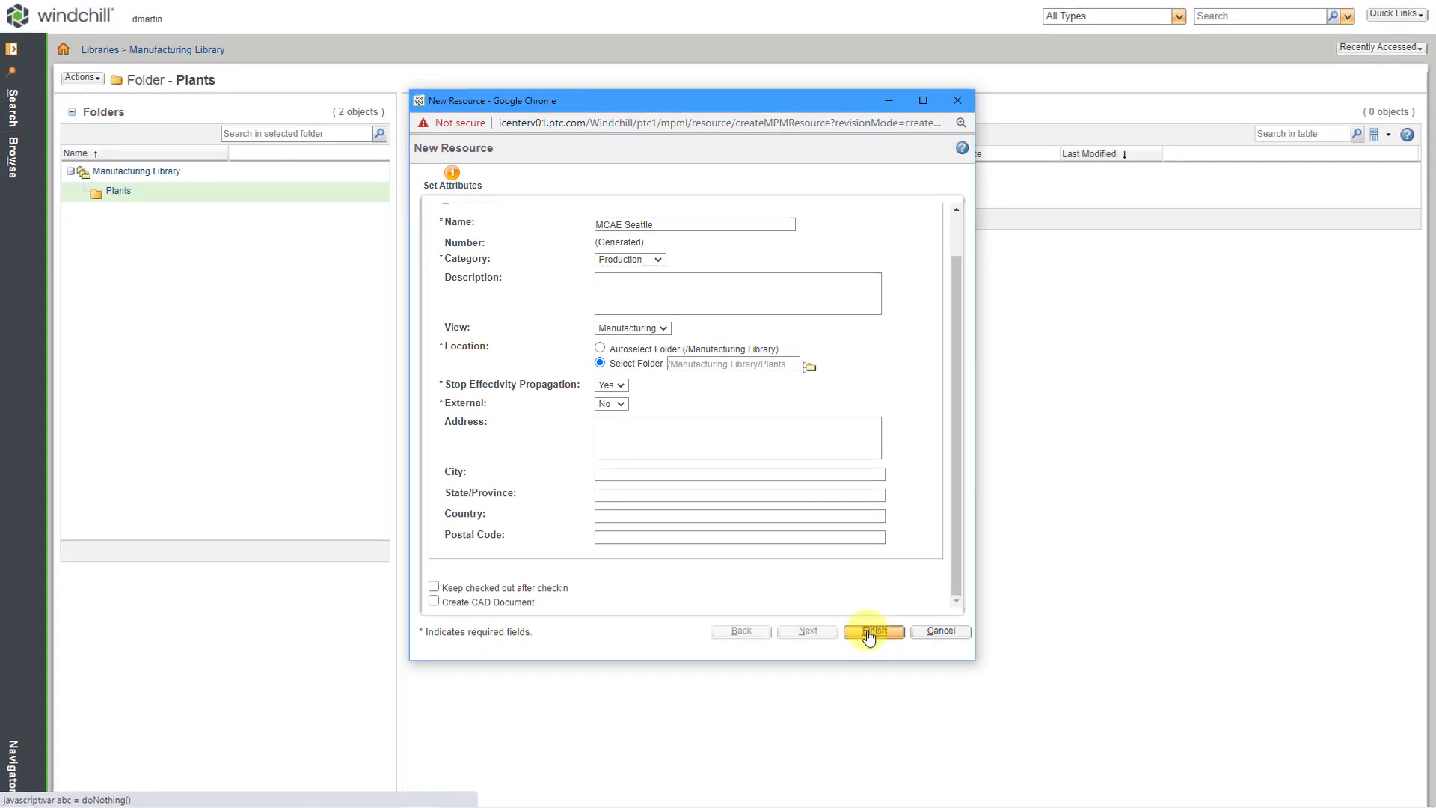
{"action": "left_click", "coordinate": [870, 632]}
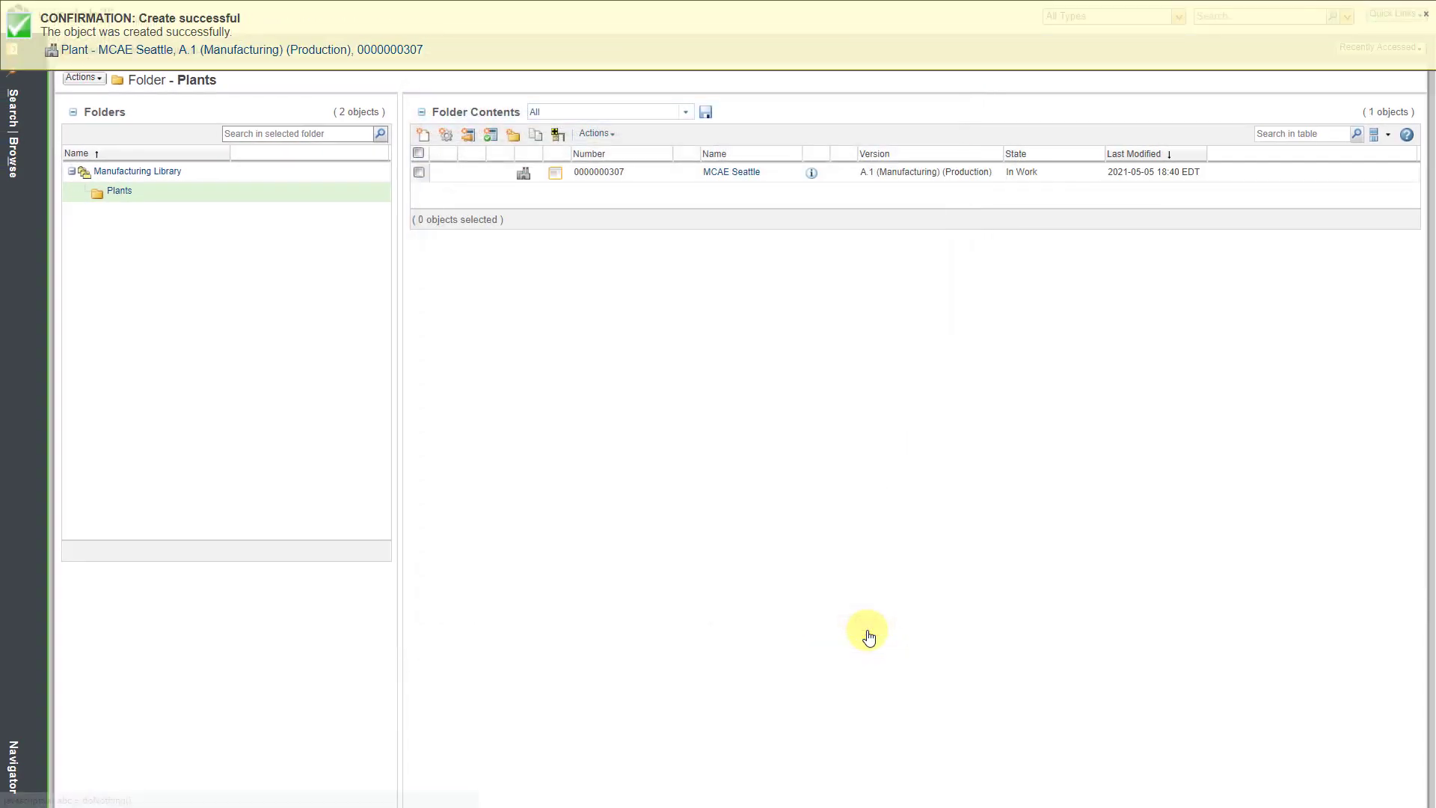